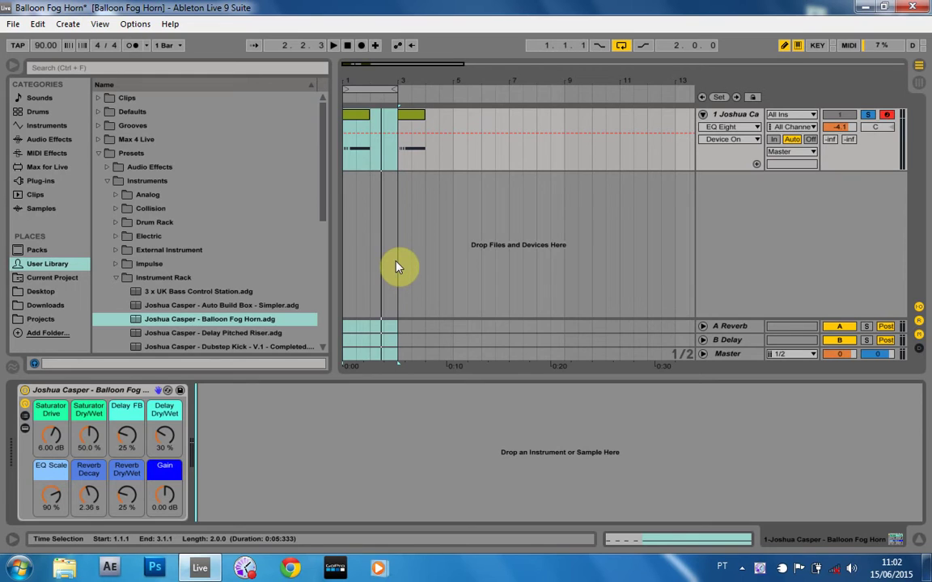
Play the Balloon Fog Horn preset to audition it before moving to iZotope RX
{"action": "key", "text": "space"}
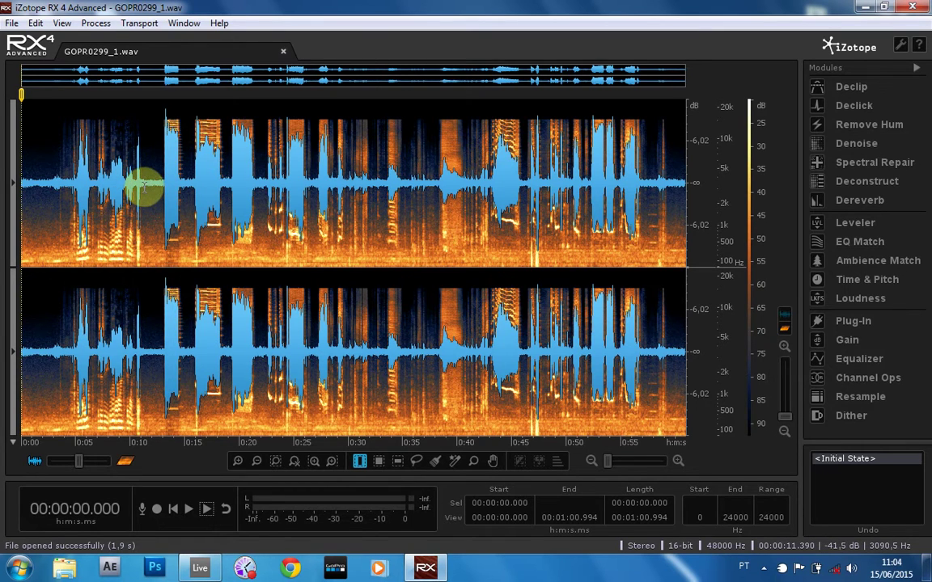
Learn the noise profile from 0:11.3–0:12.9 and apply Dialogue Denoise to the whole file
{"action": "left_click_drag", "start_coordinate": [143, 188], "coordinate": [161, 191]}
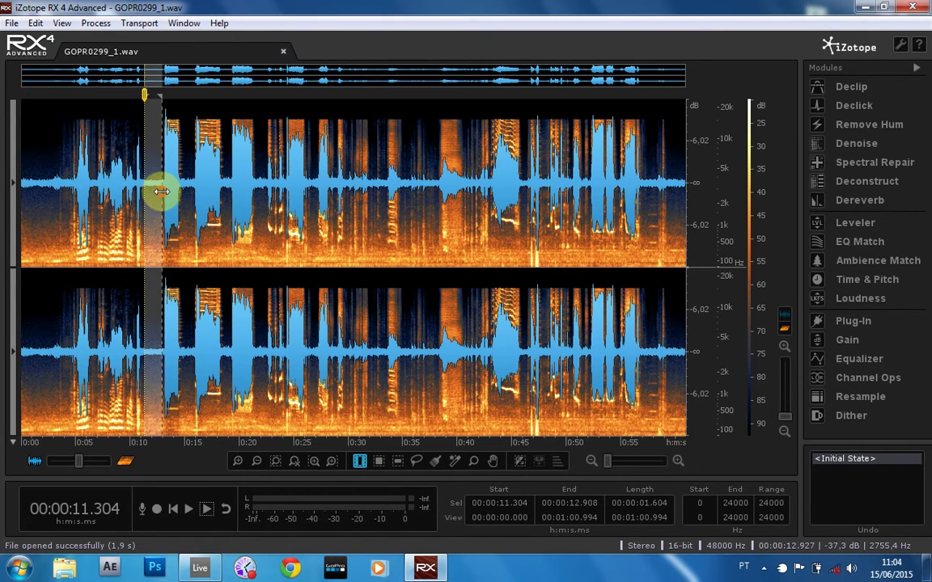
{"action": "left_click", "coordinate": [833, 144]}
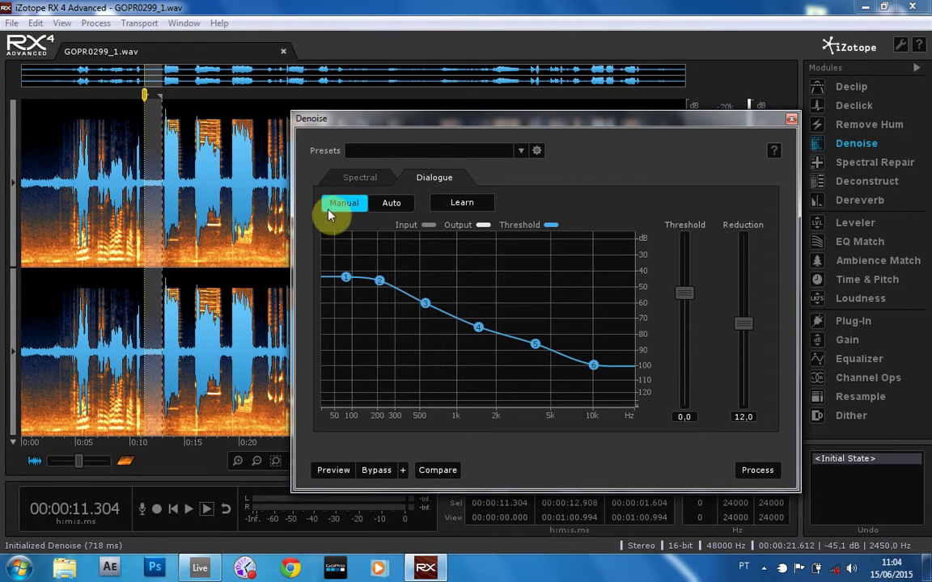
{"action": "left_click", "coordinate": [447, 206]}
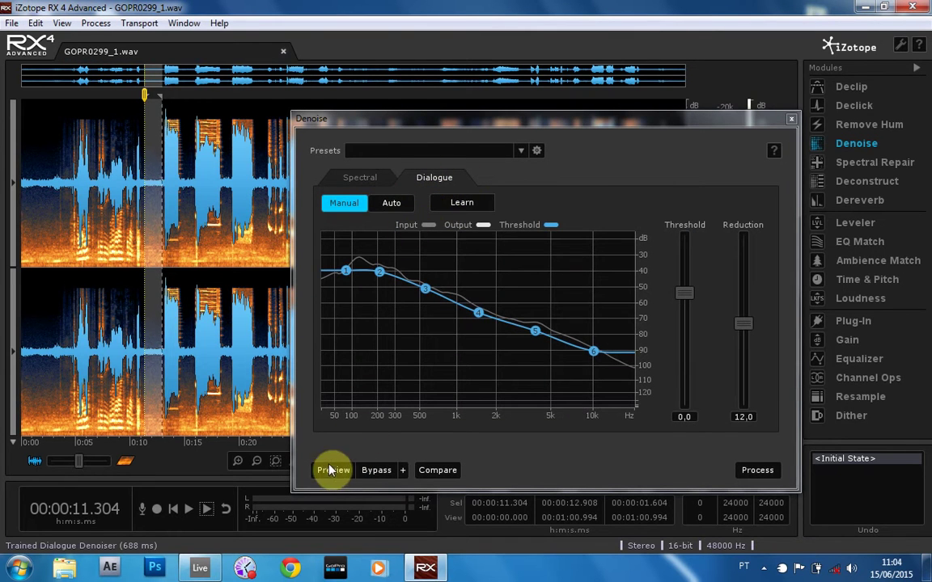
{"action": "left_click", "coordinate": [107, 194]}
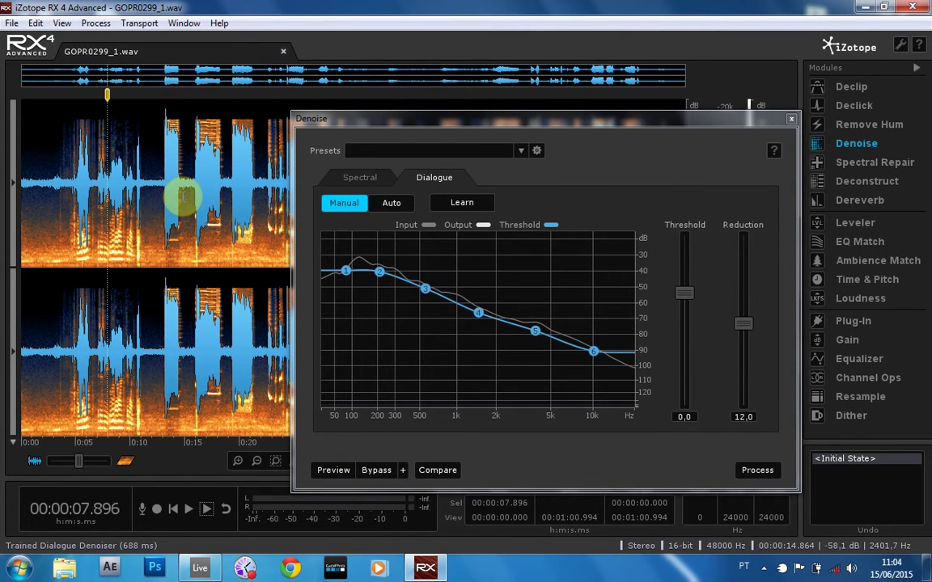
{"action": "left_click", "coordinate": [757, 470]}
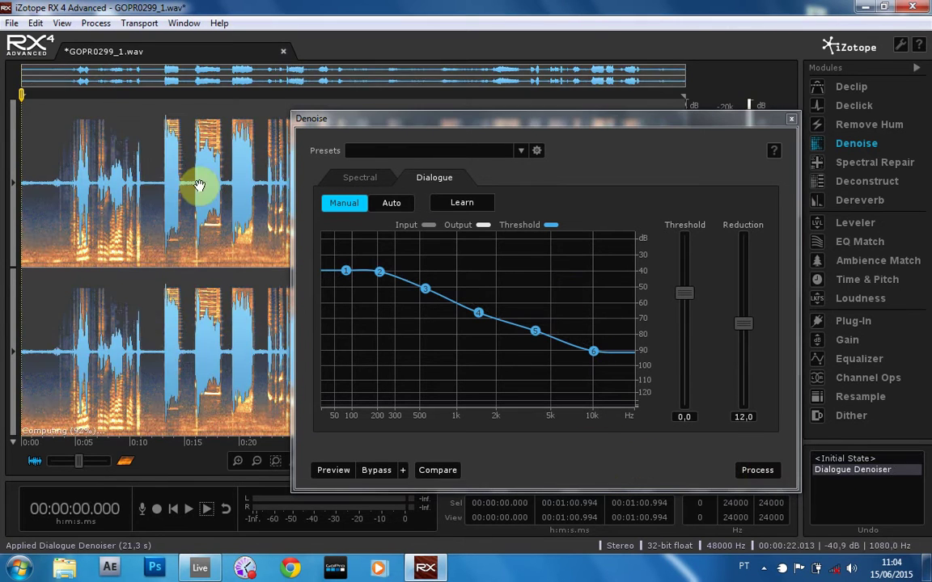
Preview the denoised audio from around 0:11.7
{"action": "left_click", "coordinate": [159, 227]}
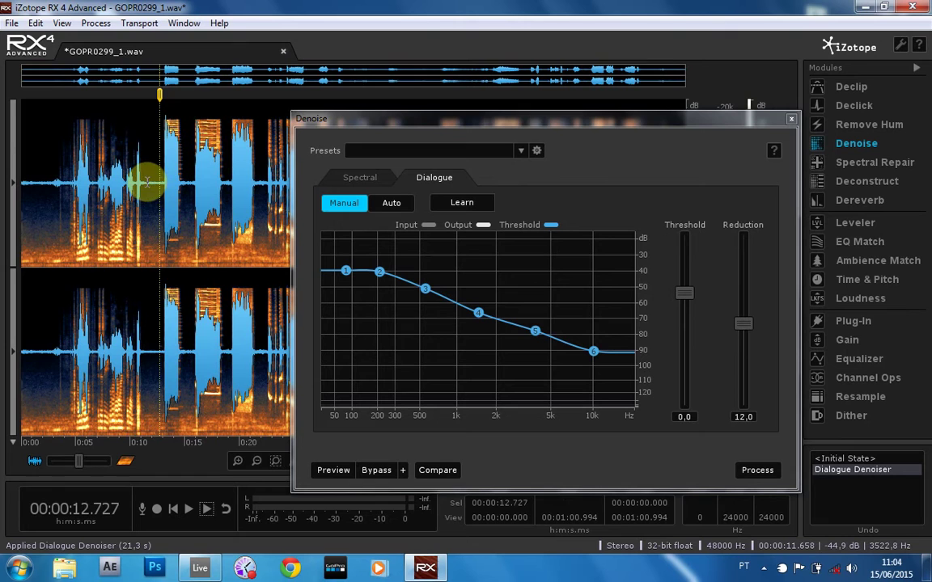
{"action": "left_click", "coordinate": [149, 182]}
{"action": "key", "text": "space"}
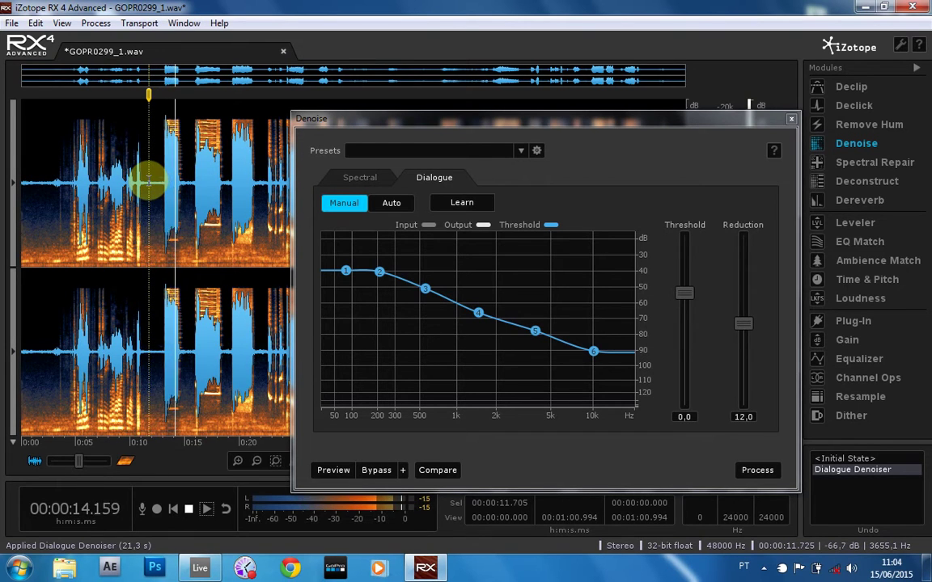
{"action": "key", "text": "space"}
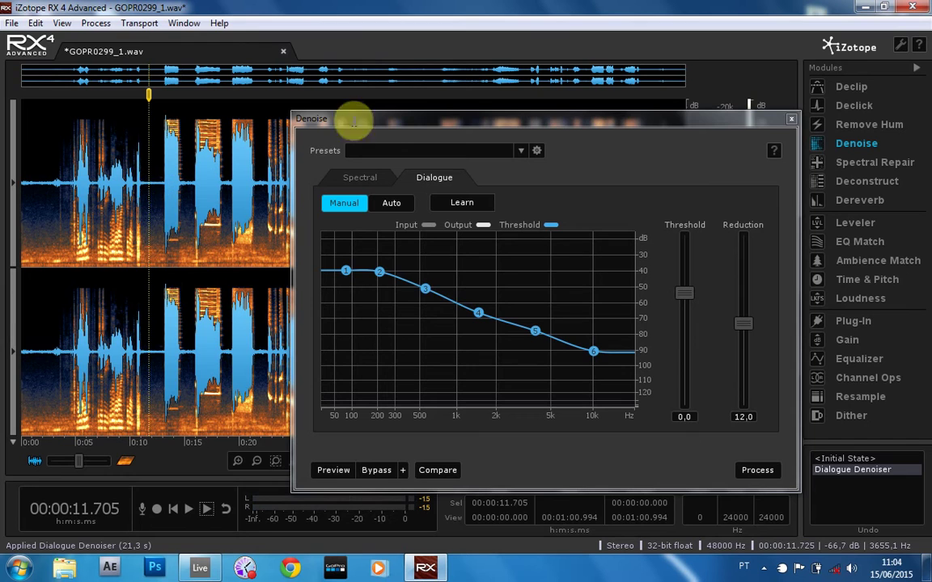
Close the Denoise module and bring up the 16-bit WAV export settings
{"action": "left_click", "coordinate": [789, 122]}
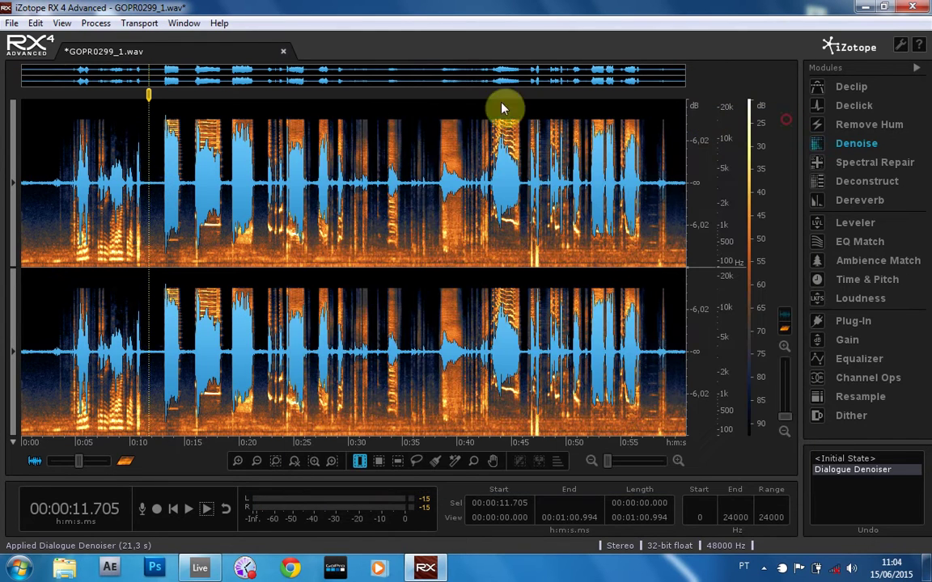
{"action": "left_click", "coordinate": [12, 23]}
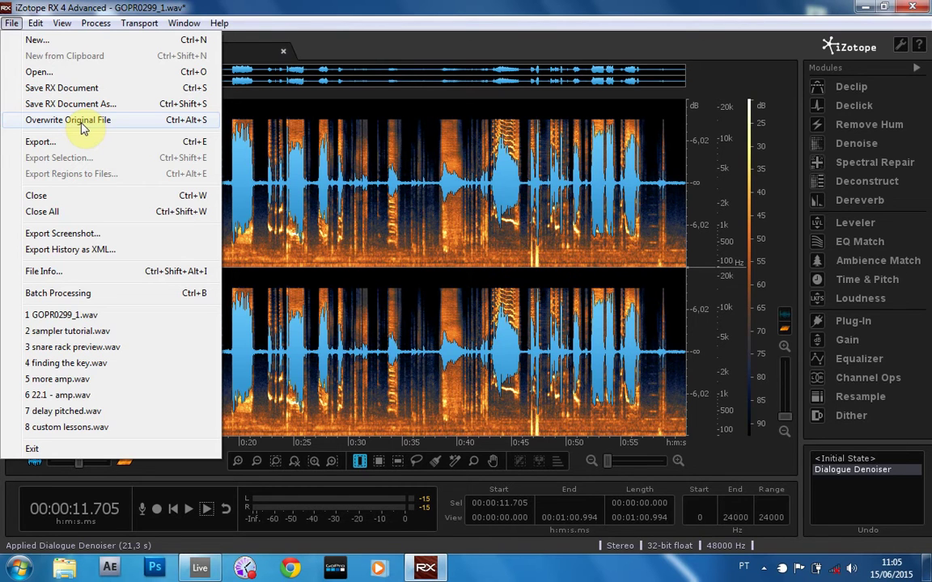
{"action": "left_click", "coordinate": [41, 141]}
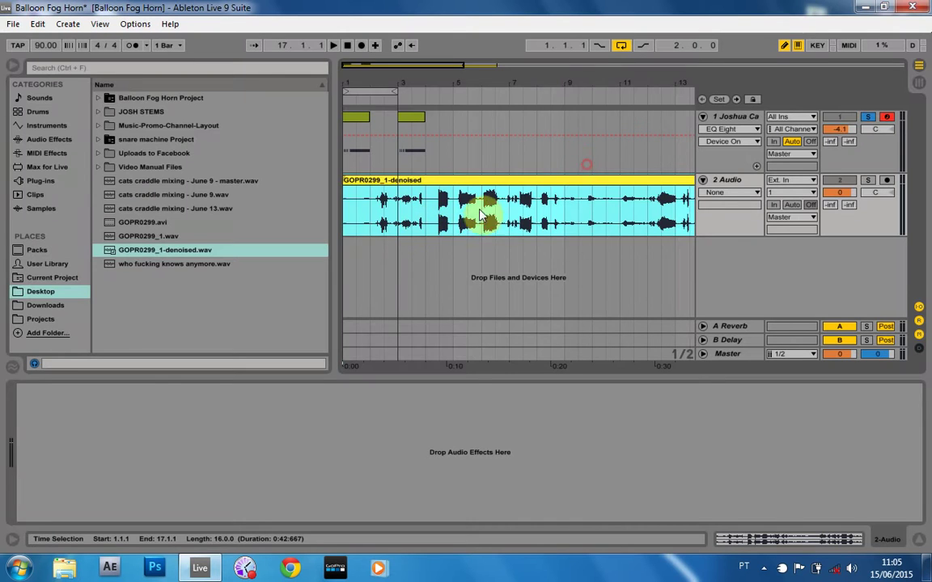
Zoom in on bars 4–7 of the denoised clip and play from the insert mark at 4.2.3
{"action": "left_click", "coordinate": [441, 225]}
{"action": "left_click_drag", "start_coordinate": [435, 92], "coordinate": [427, 84]}
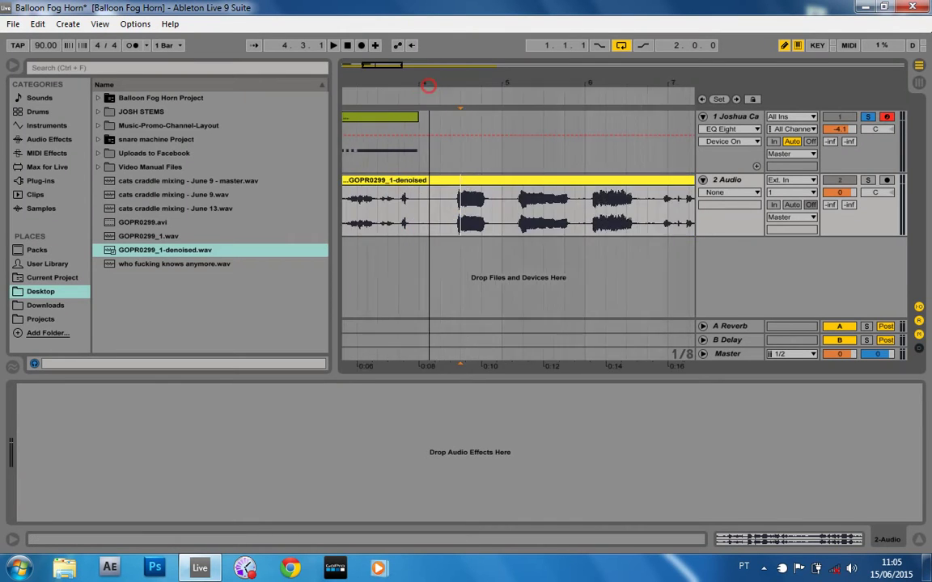
{"action": "left_click_drag", "start_coordinate": [499, 83], "coordinate": [497, 83]}
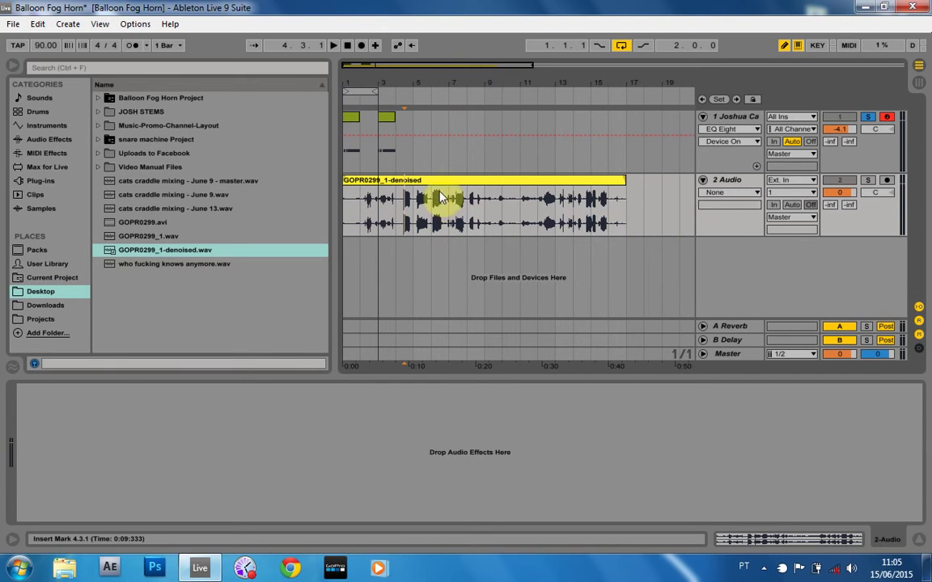
{"action": "left_click_drag", "start_coordinate": [401, 80], "coordinate": [394, 208]}
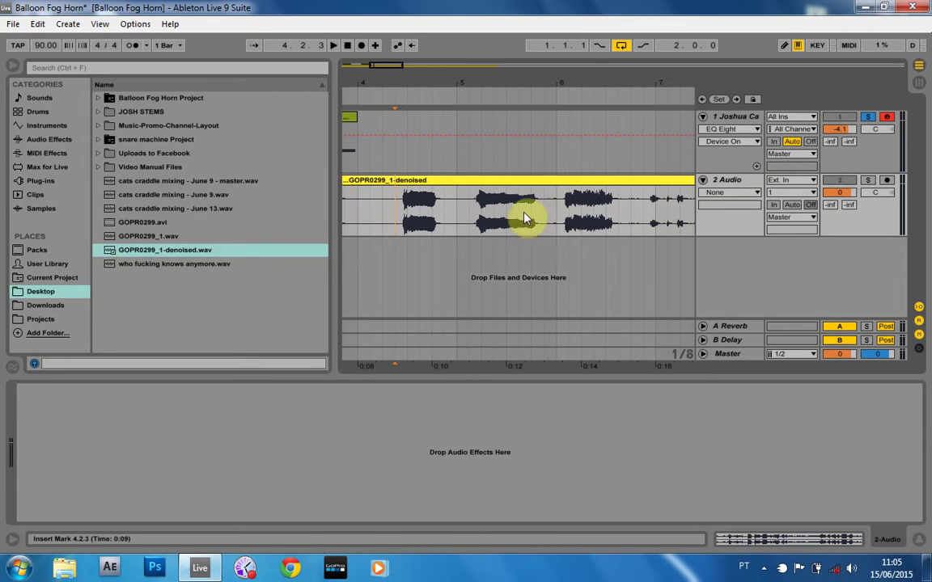
{"action": "key", "text": "space"}
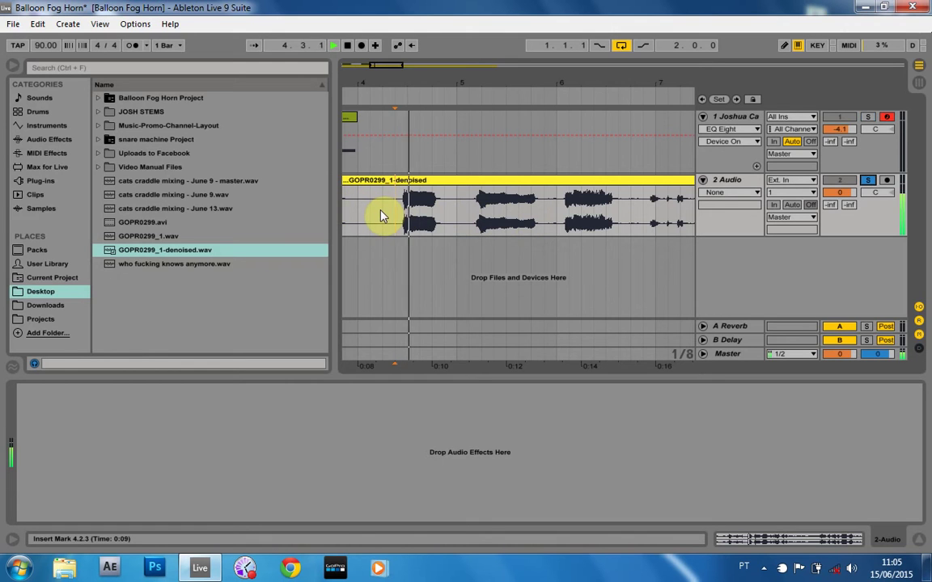
Split out the balloon sound from 4.2.4 to 4.4.4 and delete the trailing leftover piece
{"action": "key", "text": "space"}
{"action": "left_click_drag", "start_coordinate": [423, 80], "coordinate": [424, 91]}
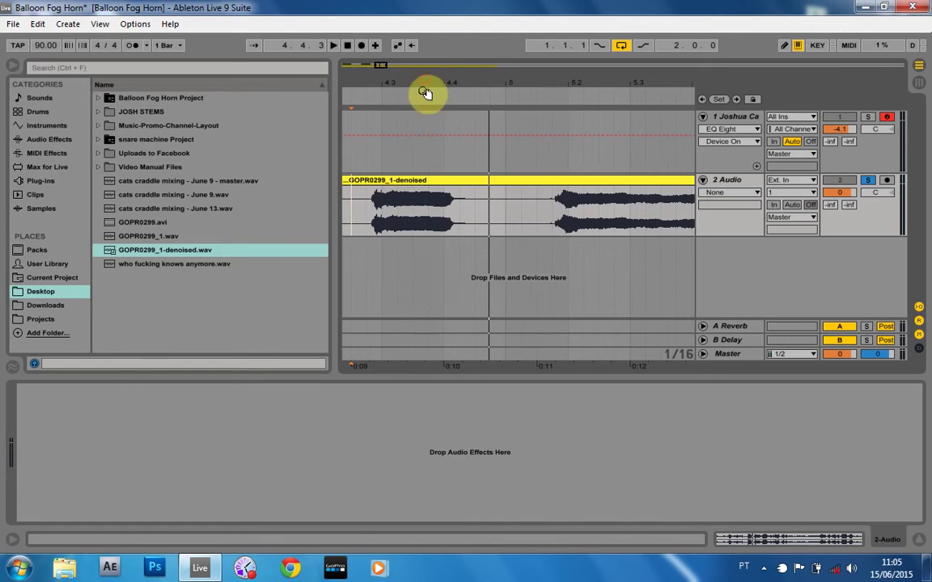
{"action": "left_click_drag", "start_coordinate": [369, 212], "coordinate": [478, 212]}
{"action": "key", "text": "shift+Right"}
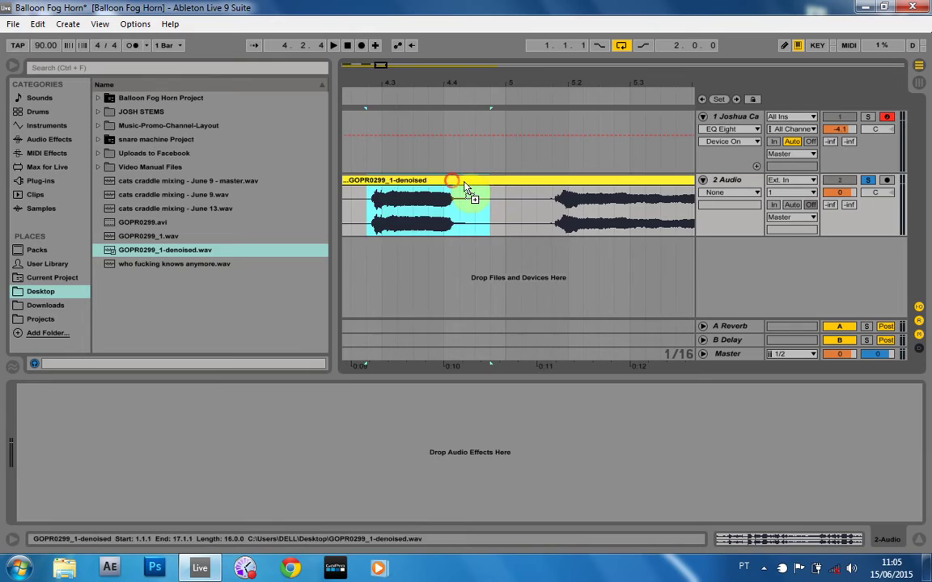
{"action": "key", "text": "ctrl+e"}
{"action": "left_click", "coordinate": [524, 181]}
{"action": "key", "text": "Delete"}
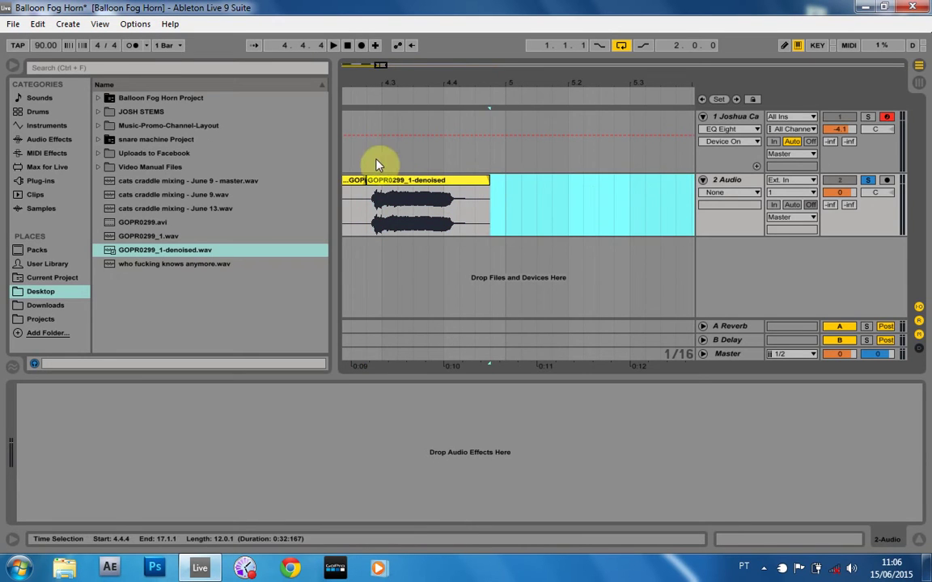
Crop the clip down to the isolated two-beat balloon sound
{"action": "left_click", "coordinate": [357, 183]}
{"action": "left_click_drag", "start_coordinate": [400, 85], "coordinate": [418, 114]}
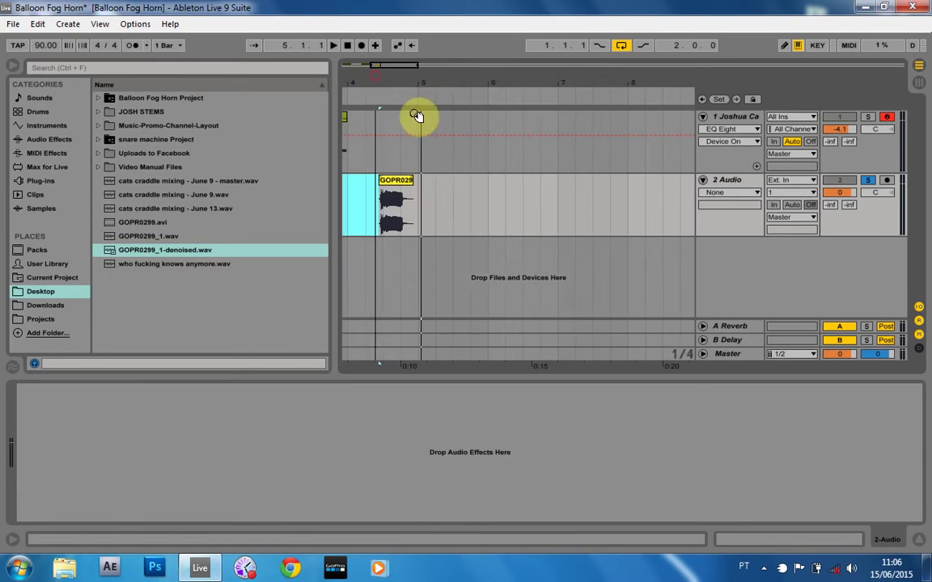
{"action": "left_click_drag", "start_coordinate": [381, 84], "coordinate": [389, 166]}
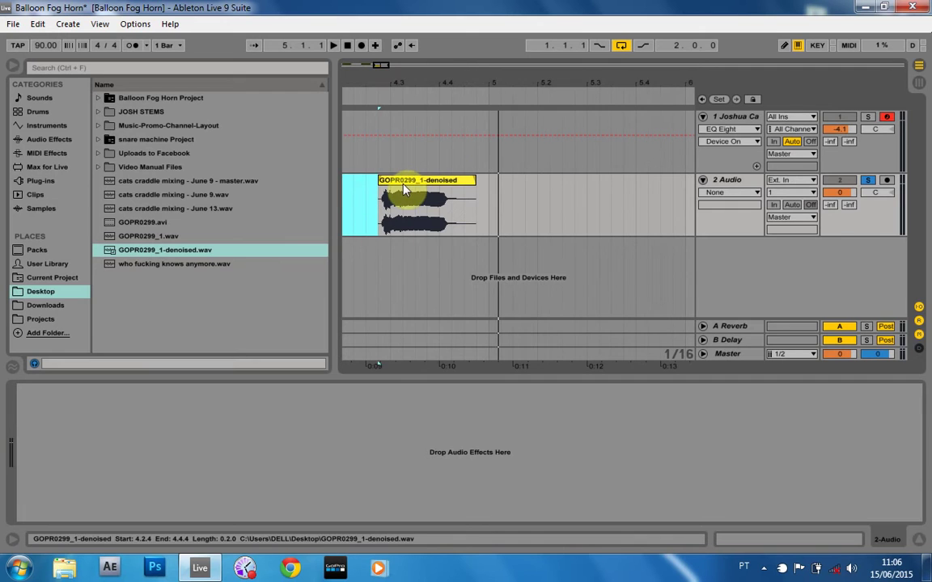
{"action": "right_click", "coordinate": [404, 181]}
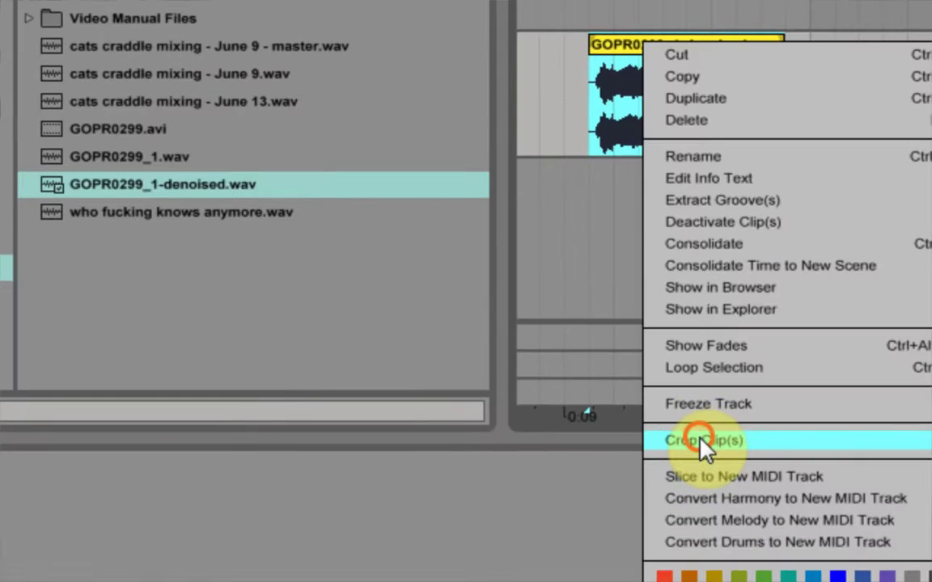
{"action": "left_click", "coordinate": [435, 378]}
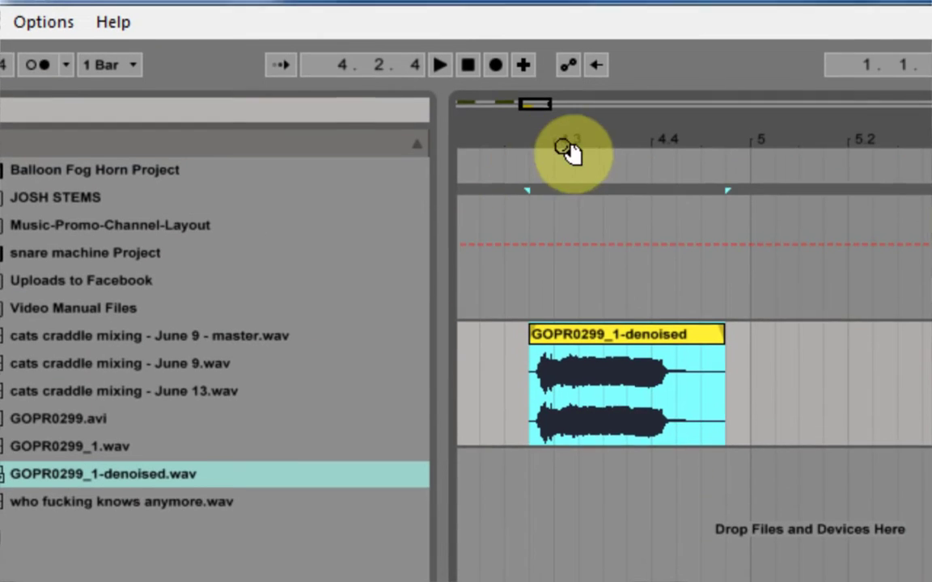
{"action": "left_click_drag", "start_coordinate": [574, 15], "coordinate": [571, 9]}
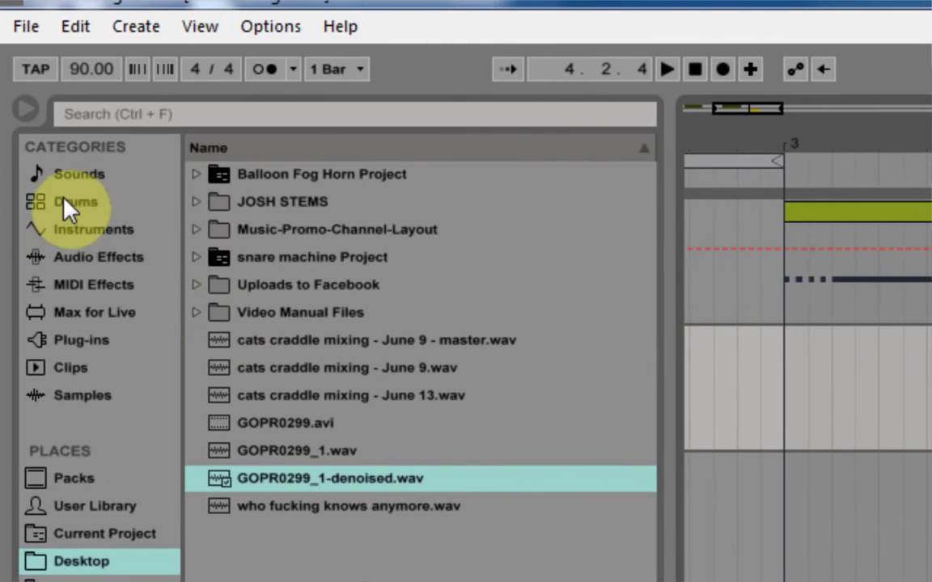
Create a Sampler track loaded with the GOPR0299 sample, with Sample Start moved to 3585
{"action": "left_click", "coordinate": [13, 256]}
{"action": "left_click", "coordinate": [77, 232]}
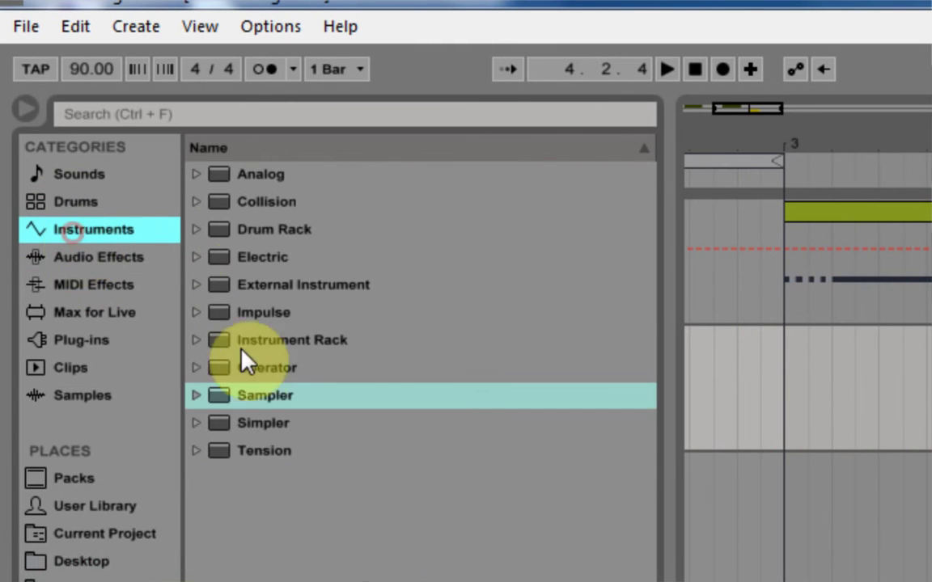
{"action": "left_click_drag", "start_coordinate": [220, 396], "coordinate": [931, 511]}
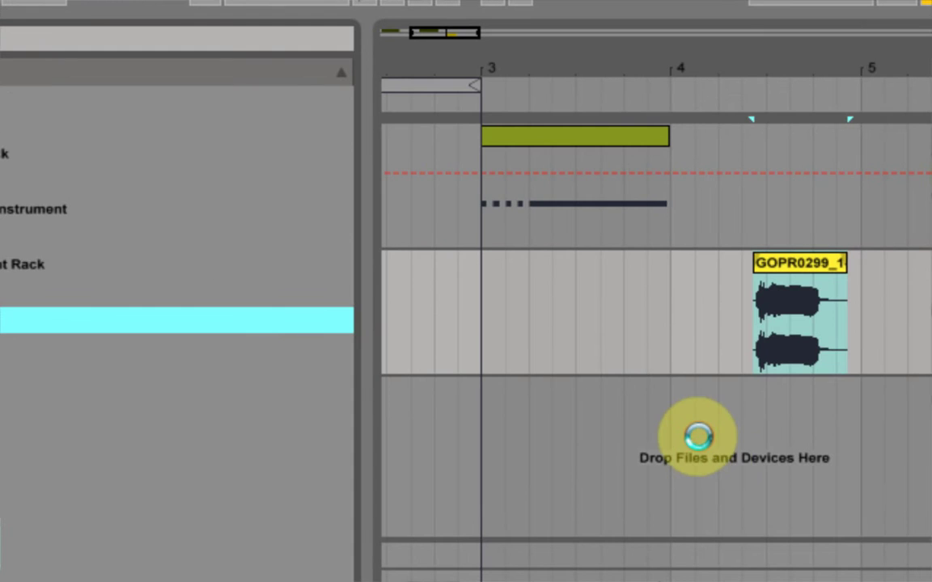
{"action": "left_click_drag", "start_coordinate": [698, 437], "coordinate": [699, 446]}
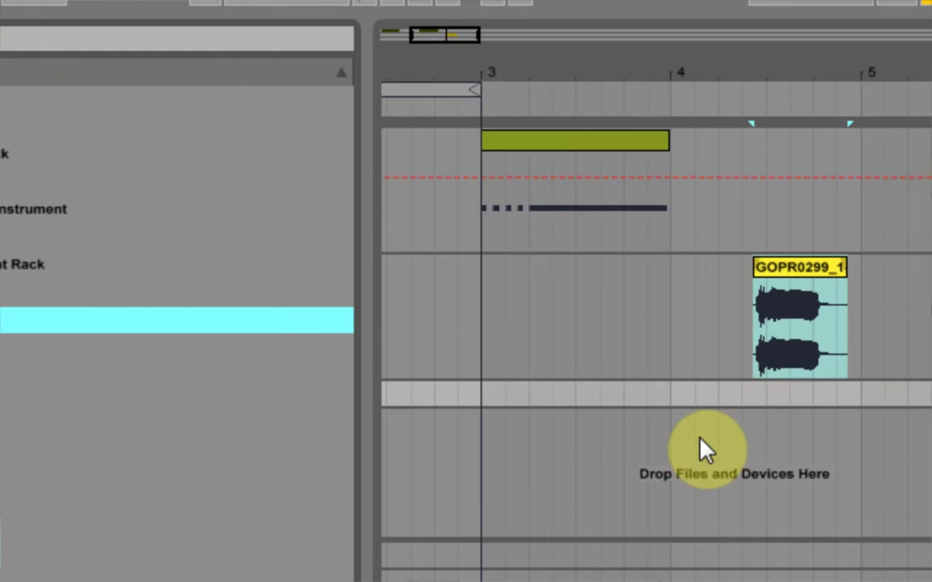
{"action": "left_click_drag", "start_coordinate": [771, 288], "coordinate": [181, 581]}
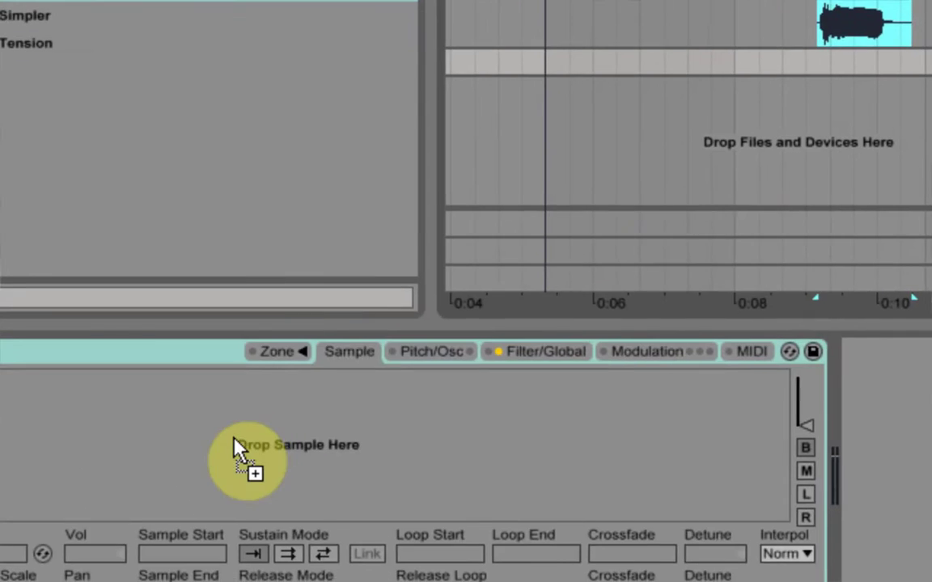
{"action": "left_click_drag", "start_coordinate": [234, 439], "coordinate": [237, 441]}
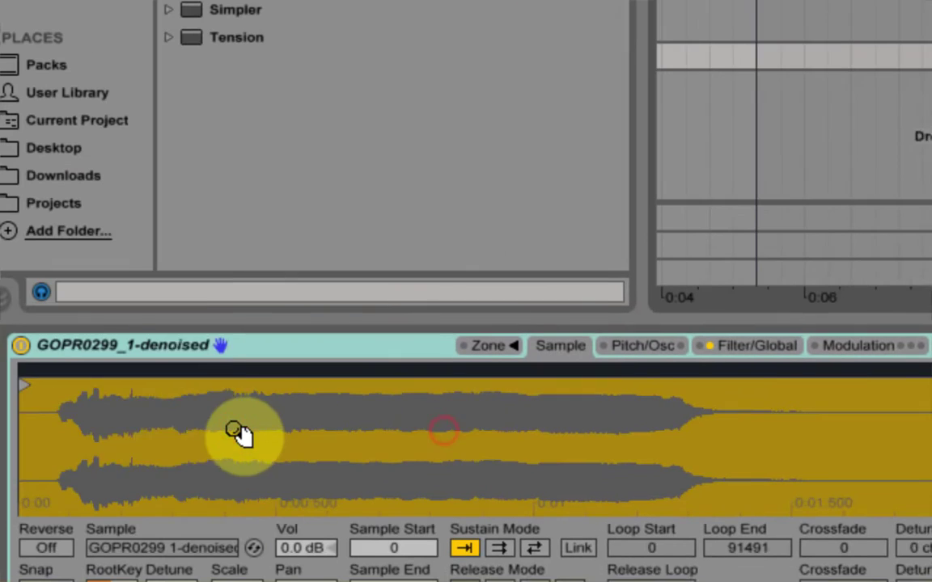
{"action": "left_click", "coordinate": [67, 387]}
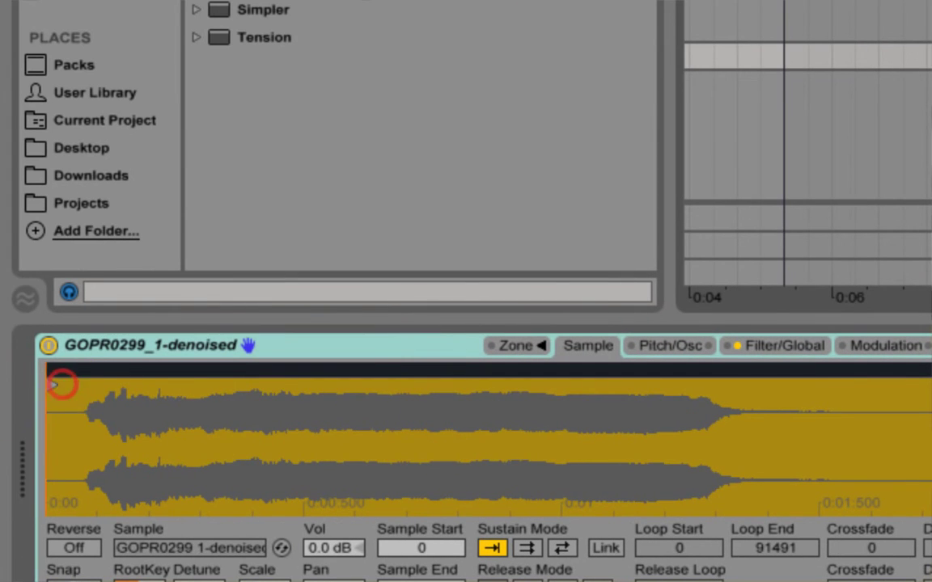
{"action": "mouse_move", "coordinate": [61, 380]}
{"action": "left_mouse_down"}
{"action": "mouse_move", "coordinate": [108, 373]}
{"action": "mouse_move", "coordinate": [118, 389]}
{"action": "mouse_move", "coordinate": [98, 385]}
{"action": "left_mouse_up"}
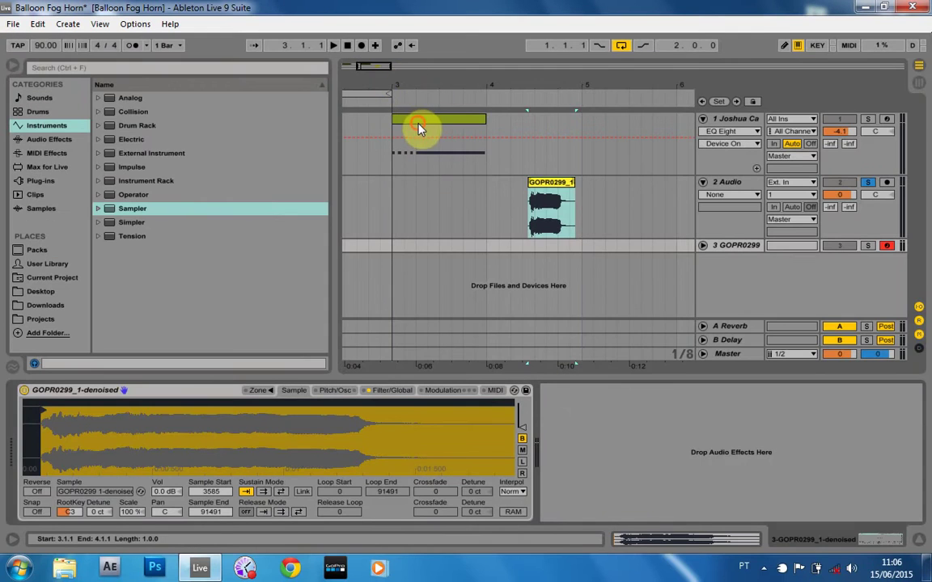
Move the green MIDI clip to track 3, loop bar 3, and audition it soloed
{"action": "left_click_drag", "start_coordinate": [419, 130], "coordinate": [437, 255]}
{"action": "left_click_drag", "start_coordinate": [385, 83], "coordinate": [443, 93]}
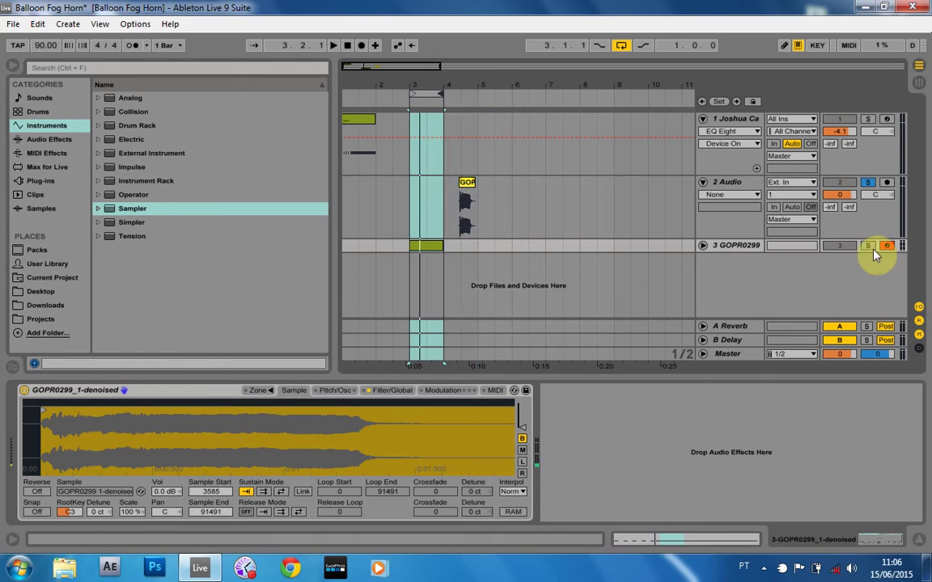
{"action": "left_click", "coordinate": [868, 246]}
{"action": "key", "text": "space"}
{"action": "key", "text": "space"}
{"action": "left_click", "coordinate": [702, 245]}
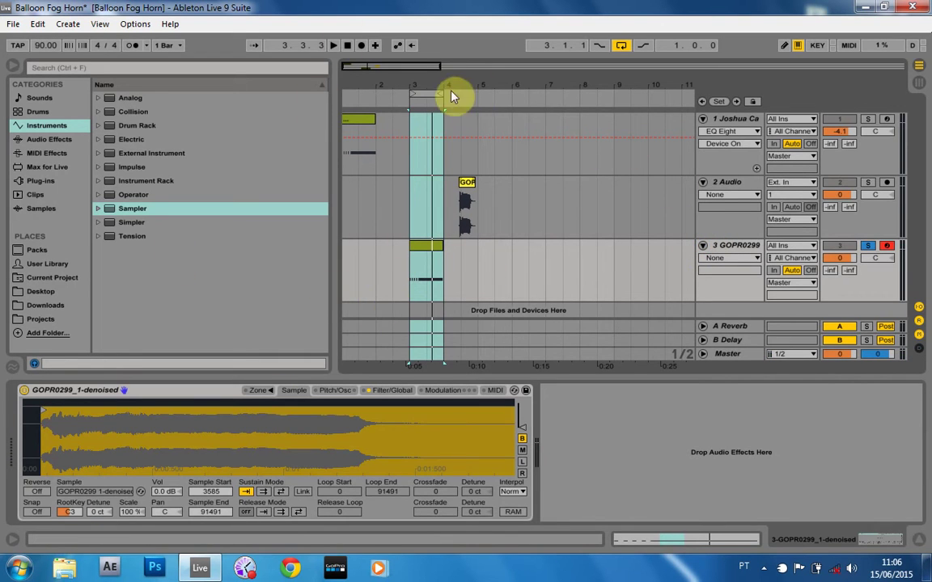
{"action": "left_click_drag", "start_coordinate": [453, 89], "coordinate": [478, 162]}
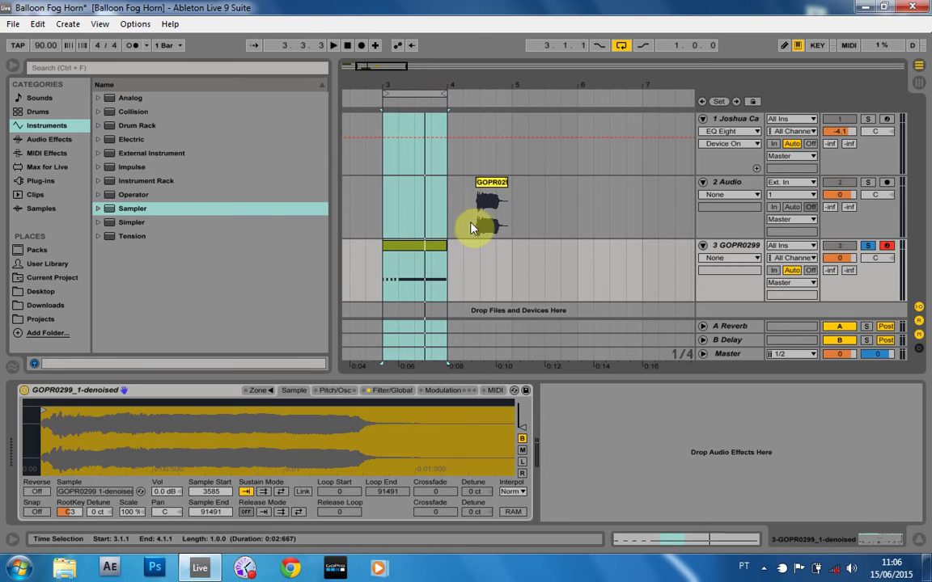
{"action": "left_click", "coordinate": [475, 221]}
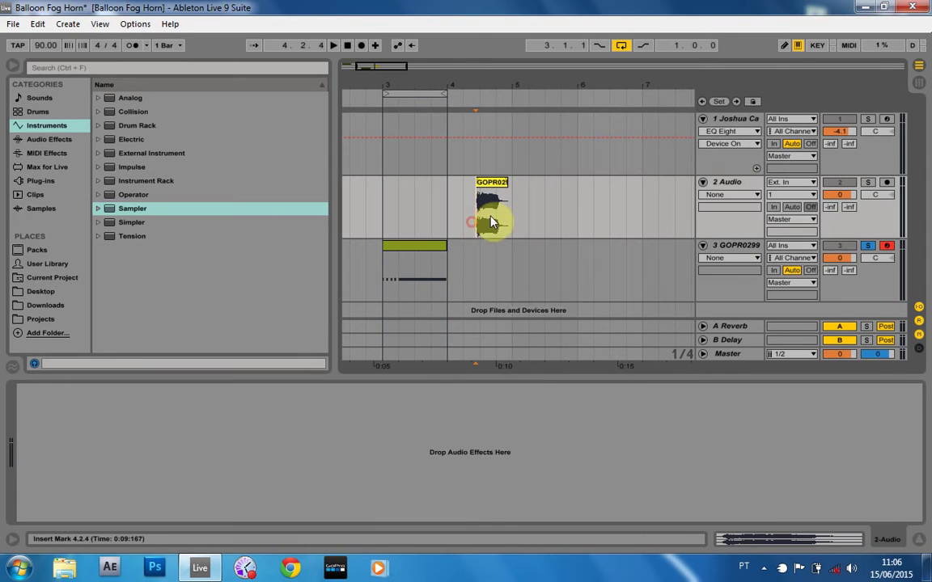
Add Spectrum to the 2 Audio track and play to watch the 1K–10K content
{"action": "left_click", "coordinate": [36, 180]}
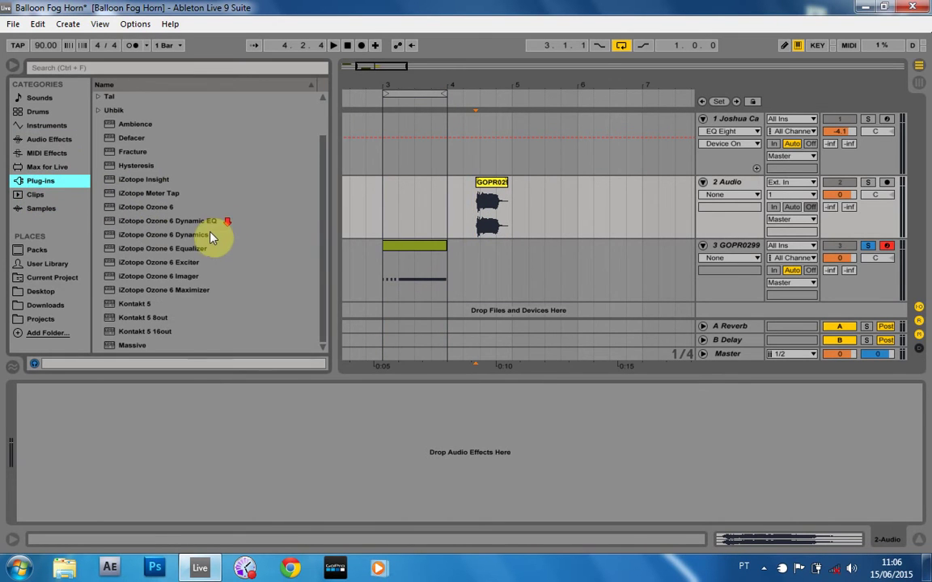
{"action": "left_click", "coordinate": [33, 139]}
{"action": "scroll", "coordinate": [189, 284], "scroll_direction": "down", "scroll_amount": 4}
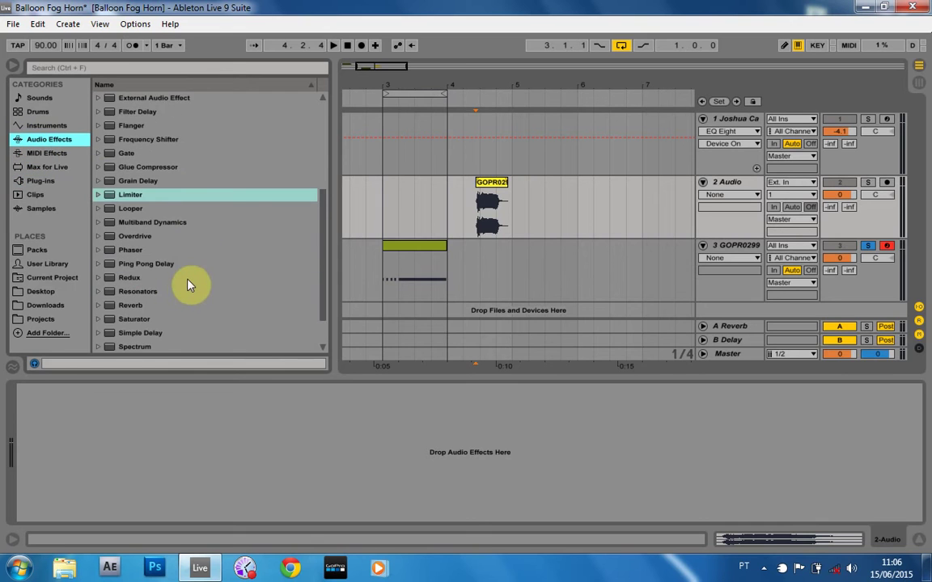
{"action": "left_click_drag", "start_coordinate": [117, 305], "coordinate": [491, 227]}
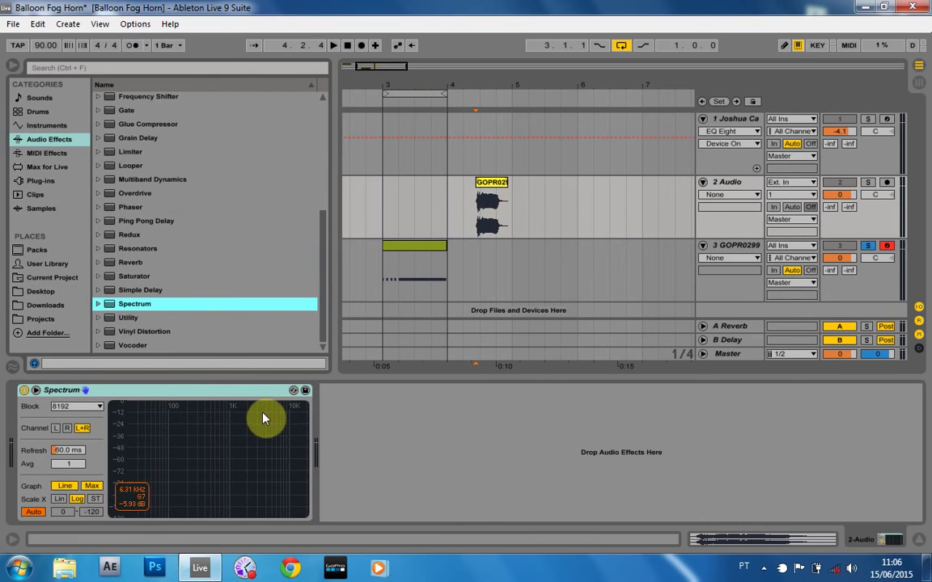
{"action": "key", "text": "space"}
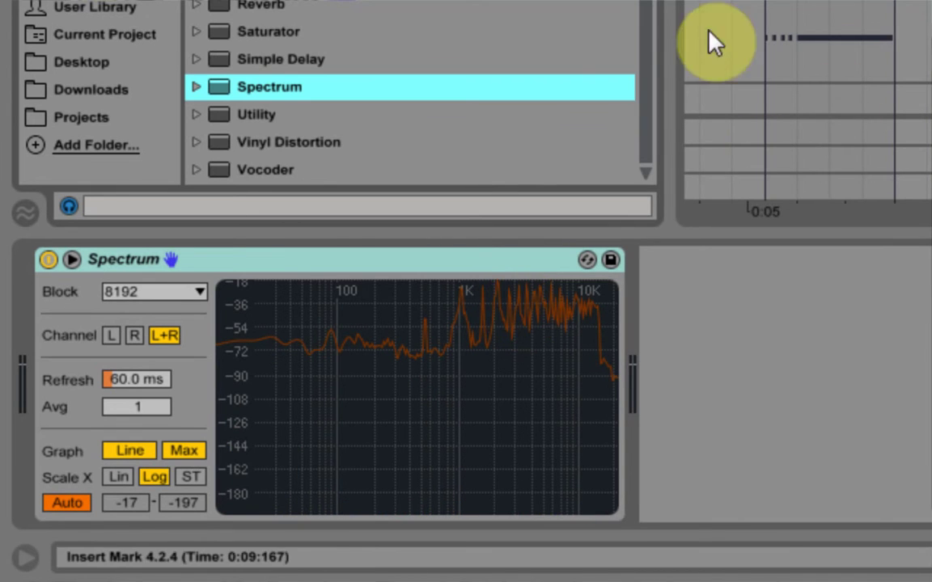
Raise the Sampler's root key from C3 to C5 and audition the new pitch
{"action": "left_click", "coordinate": [859, 7]}
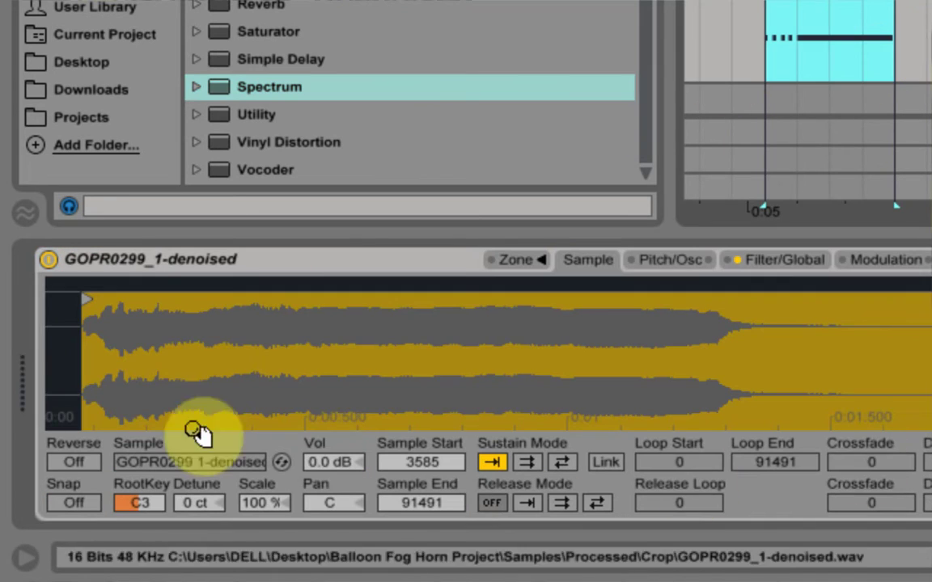
{"action": "left_click_drag", "start_coordinate": [128, 517], "coordinate": [127, 478]}
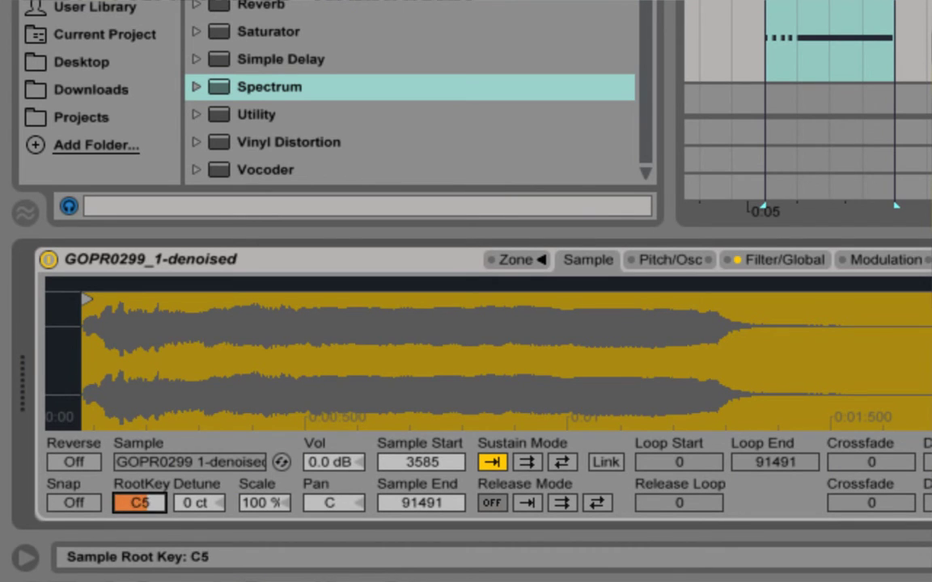
{"action": "key", "text": "space"}
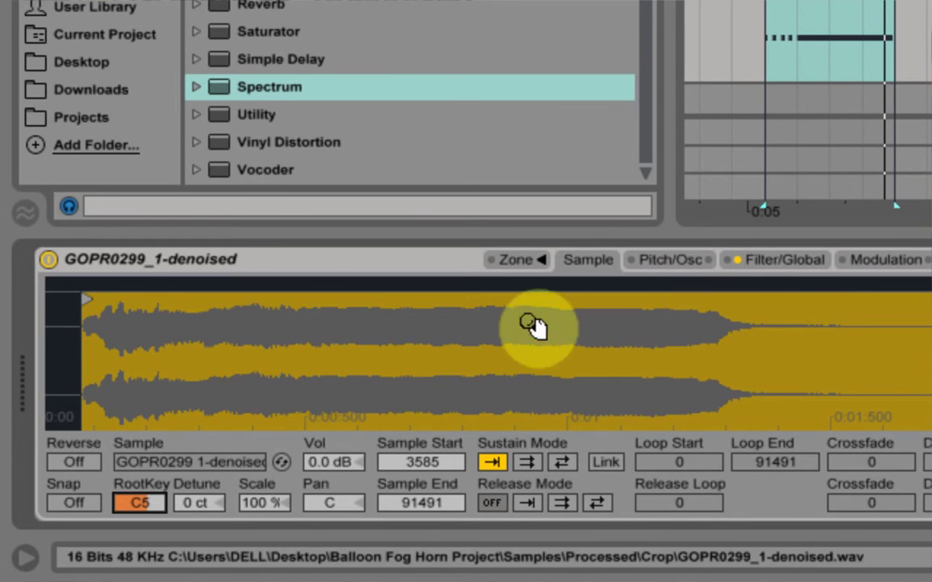
Enable the Sampler's pitch envelope with a +5 st amount and 206 ms decay
{"action": "left_click", "coordinate": [650, 261]}
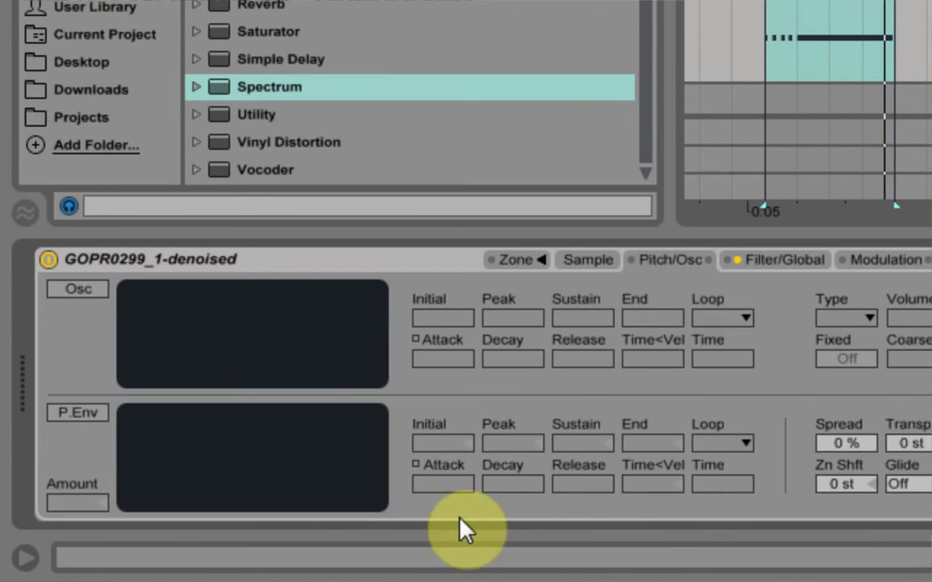
{"action": "left_click", "coordinate": [80, 414]}
{"action": "left_click_drag", "start_coordinate": [74, 503], "coordinate": [74, 482]}
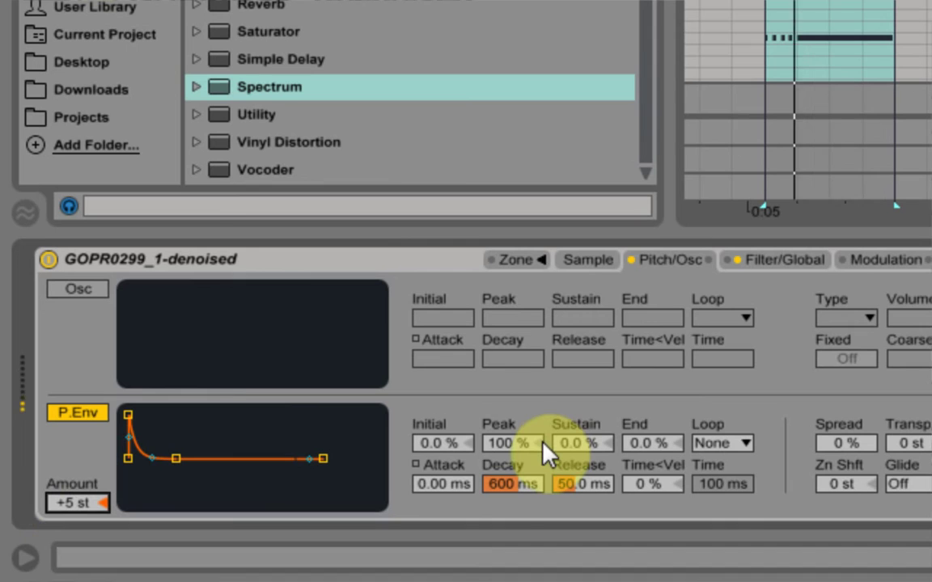
{"action": "left_click", "coordinate": [499, 484]}
{"action": "left_click_drag", "start_coordinate": [499, 484], "coordinate": [499, 518]}
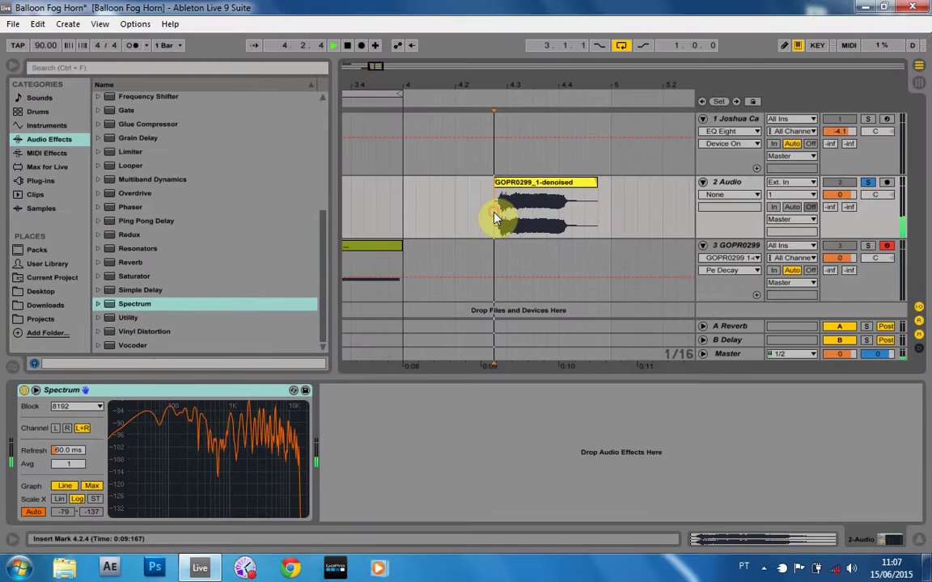
{"action": "left_click_drag", "start_coordinate": [534, 71], "coordinate": [526, 57]}
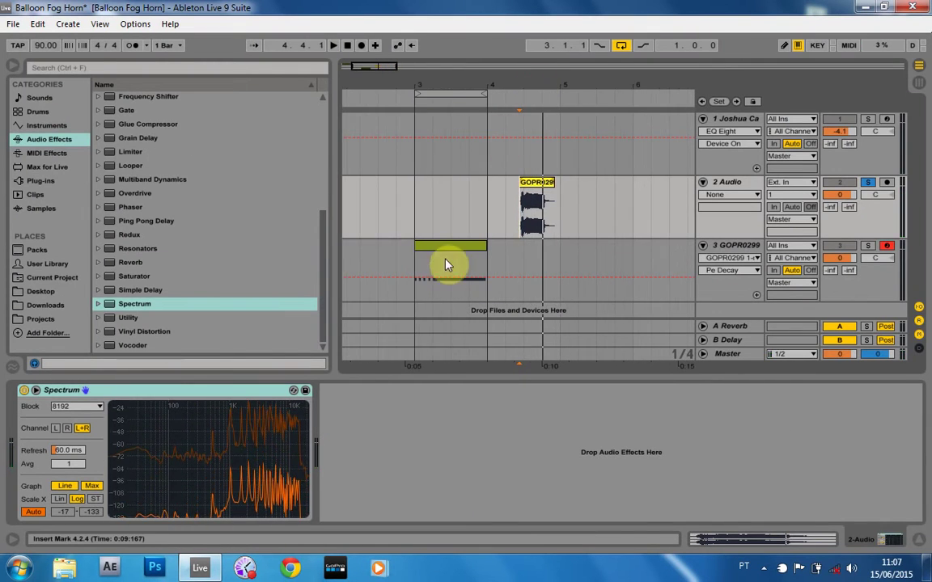
{"action": "left_click", "coordinate": [444, 254]}
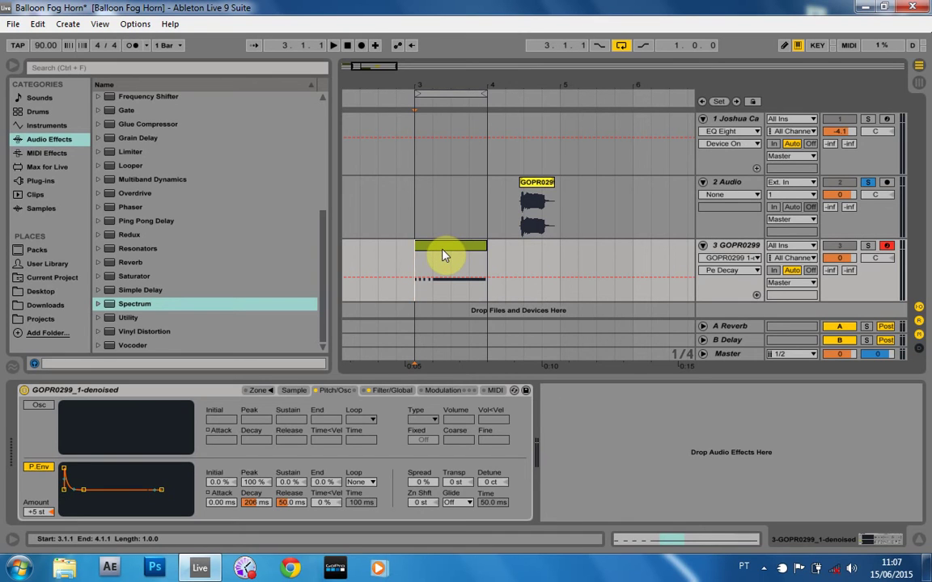
Add the Rectifier preset after the Sampler, lower its Drive to 3.00 dB, and audition the loop
{"action": "key", "text": "space"}
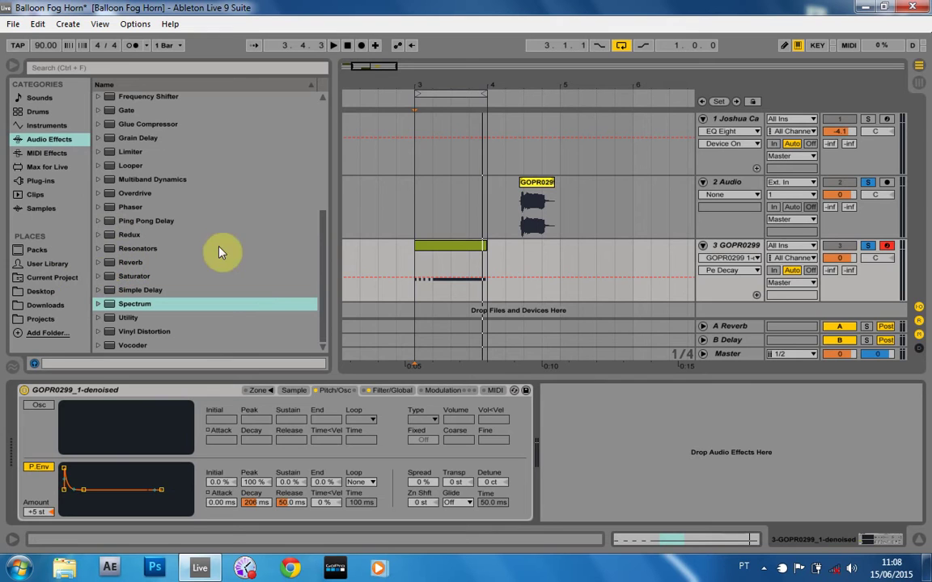
{"action": "left_click", "coordinate": [98, 276]}
{"action": "left_click_drag", "start_coordinate": [137, 276], "coordinate": [556, 429]}
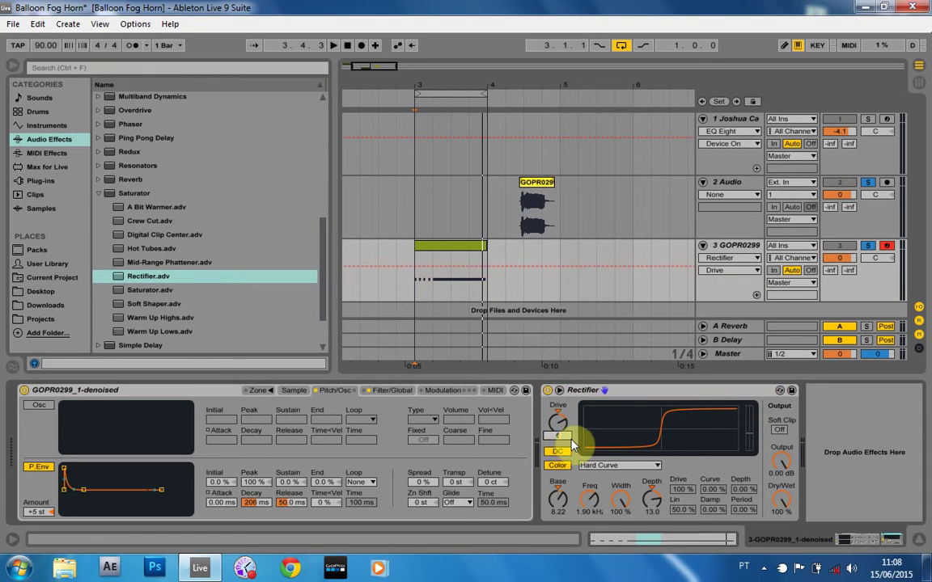
{"action": "left_click", "coordinate": [782, 512]}
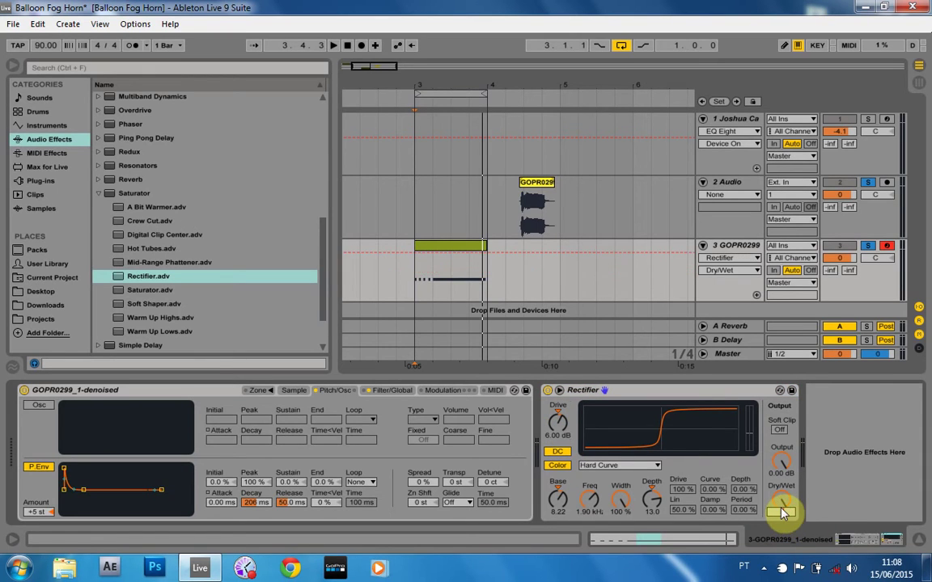
{"action": "key", "text": "space"}
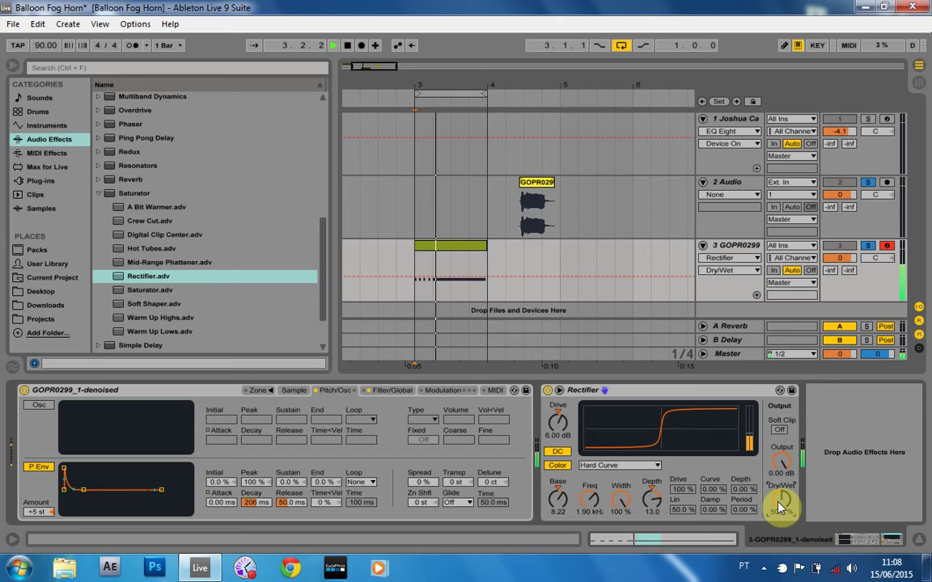
{"action": "key", "text": "space"}
{"action": "left_click", "coordinate": [555, 424]}
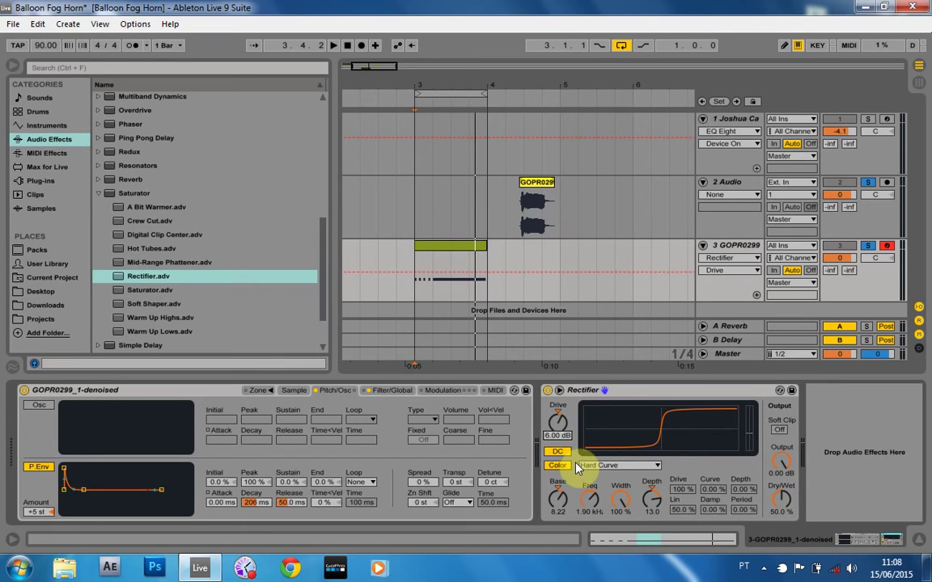
{"action": "key", "text": "space"}
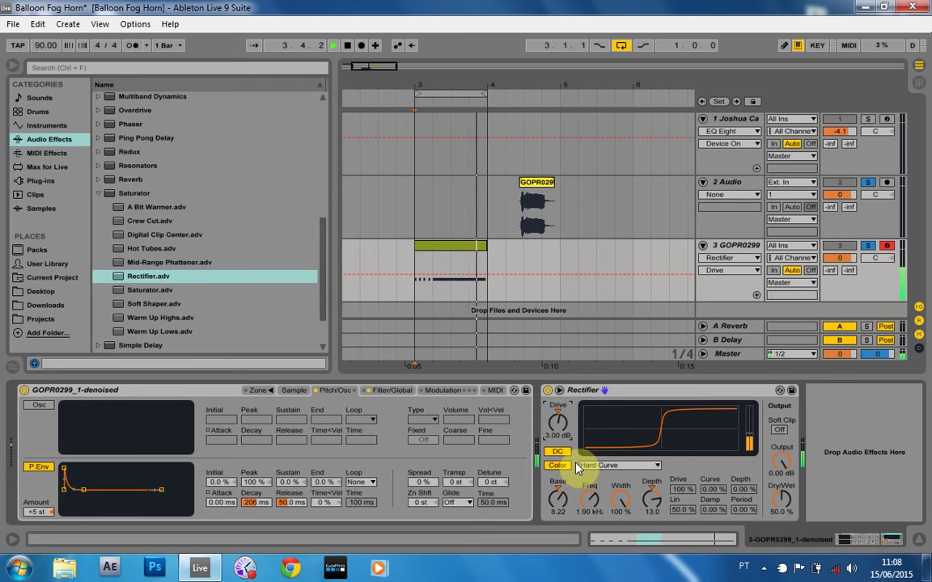
{"action": "key", "text": "space"}
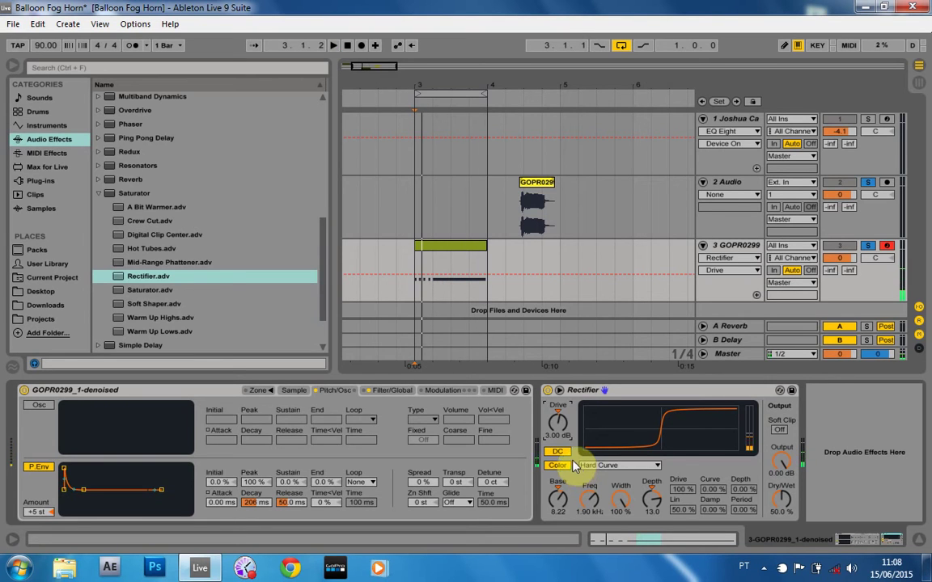
Insert the Acoustic Git EQ 2 preset before the Rectifier and fold both devices
{"action": "left_click", "coordinate": [114, 199]}
{"action": "scroll", "coordinate": [119, 212], "scroll_direction": "up", "scroll_amount": 6}
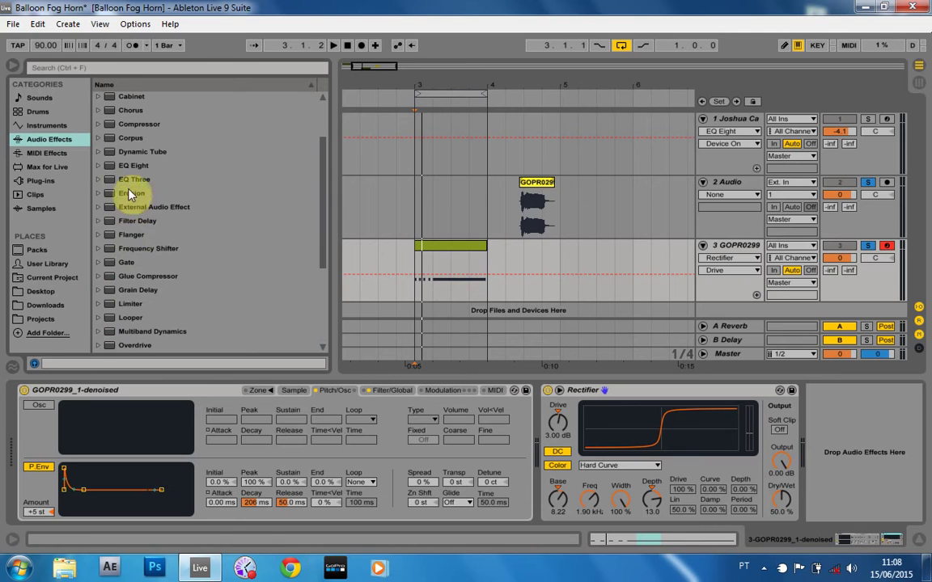
{"action": "left_click", "coordinate": [98, 166]}
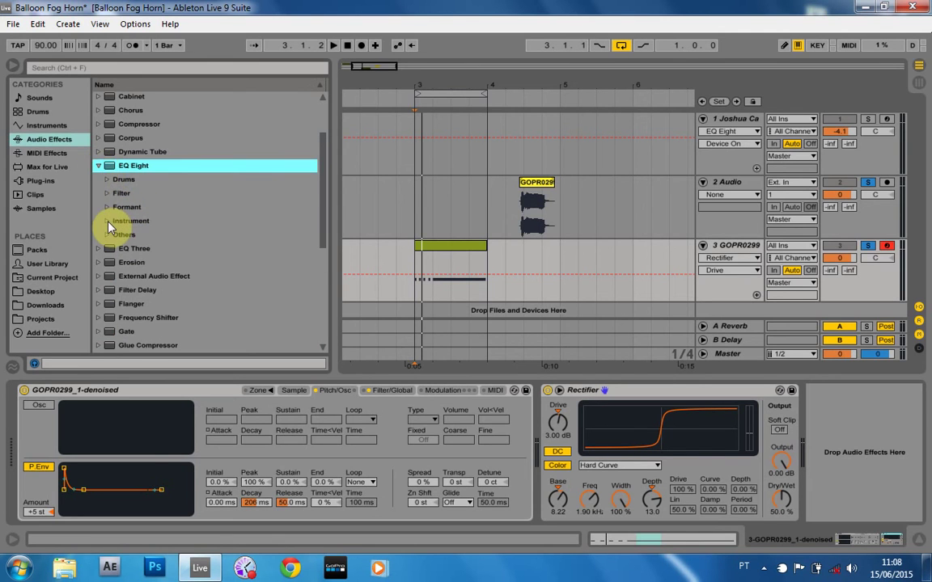
{"action": "left_click", "coordinate": [109, 222]}
{"action": "left_click", "coordinate": [130, 235]}
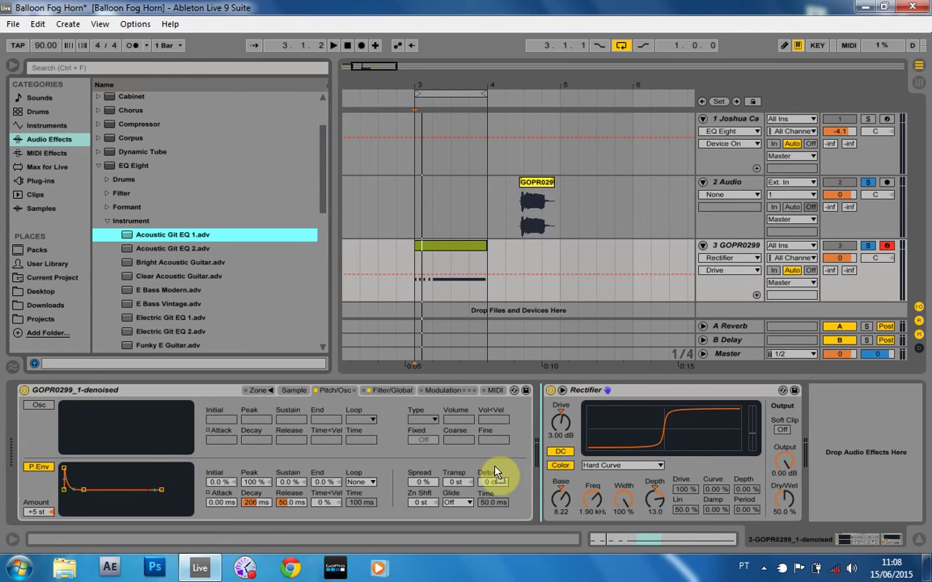
{"action": "left_click_drag", "start_coordinate": [496, 475], "coordinate": [520, 516]}
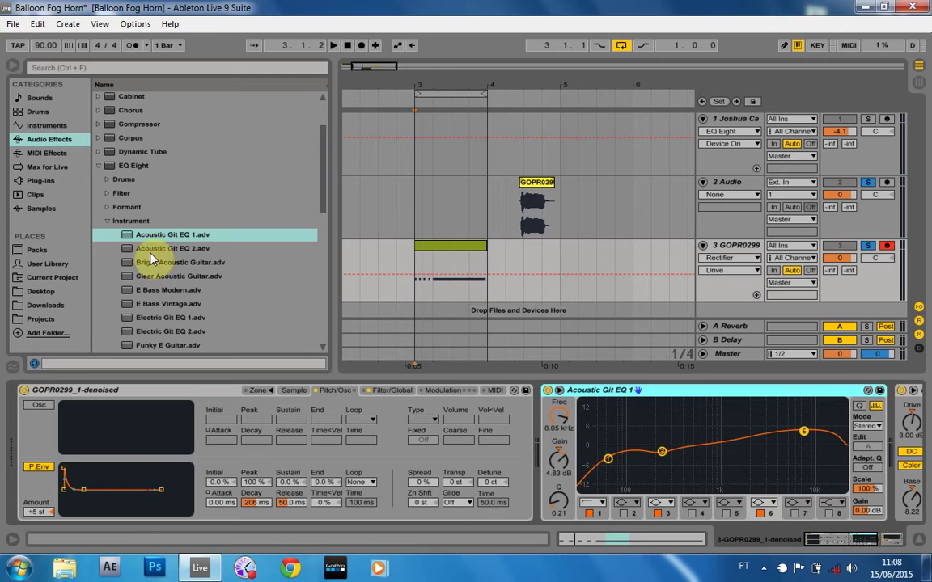
{"action": "left_click_drag", "start_coordinate": [151, 254], "coordinate": [599, 400]}
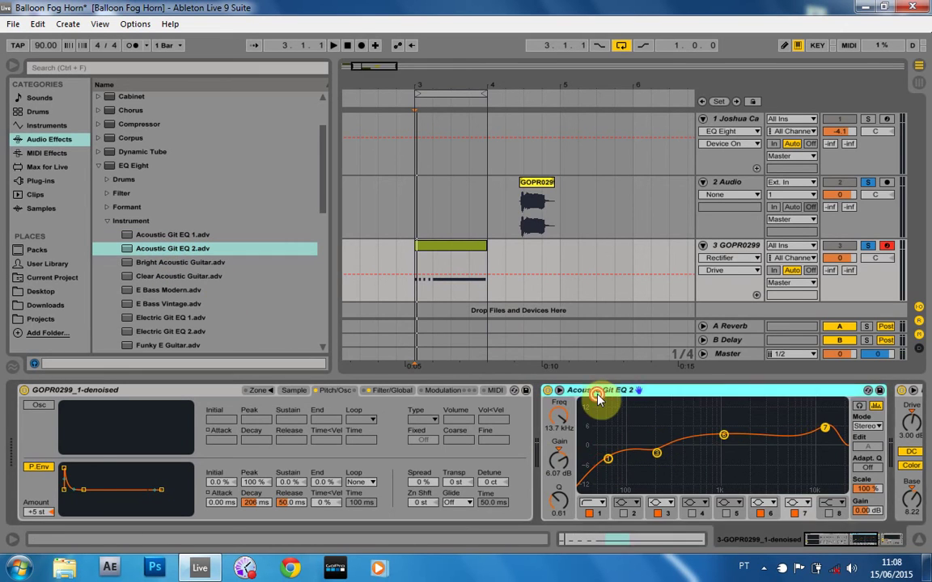
{"action": "double_click", "coordinate": [597, 397]}
{"action": "double_click", "coordinate": [597, 397]}
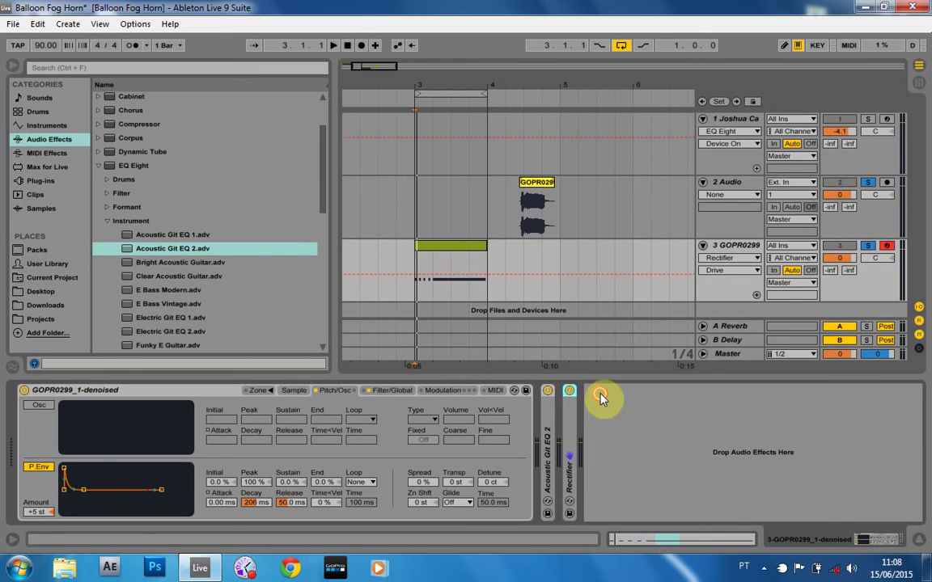
Add a Ping Pong Delay after the Rectifier on track 3 and set its Dry/Wet to 25 %
{"action": "left_click", "coordinate": [98, 166]}
{"action": "scroll", "coordinate": [154, 237], "scroll_direction": "down", "scroll_amount": 5}
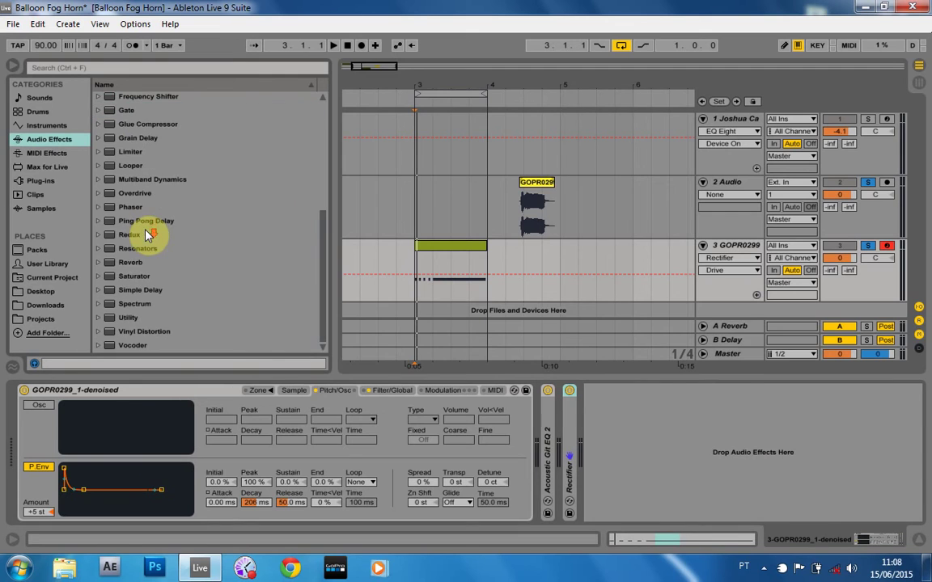
{"action": "left_click_drag", "start_coordinate": [97, 219], "coordinate": [635, 416]}
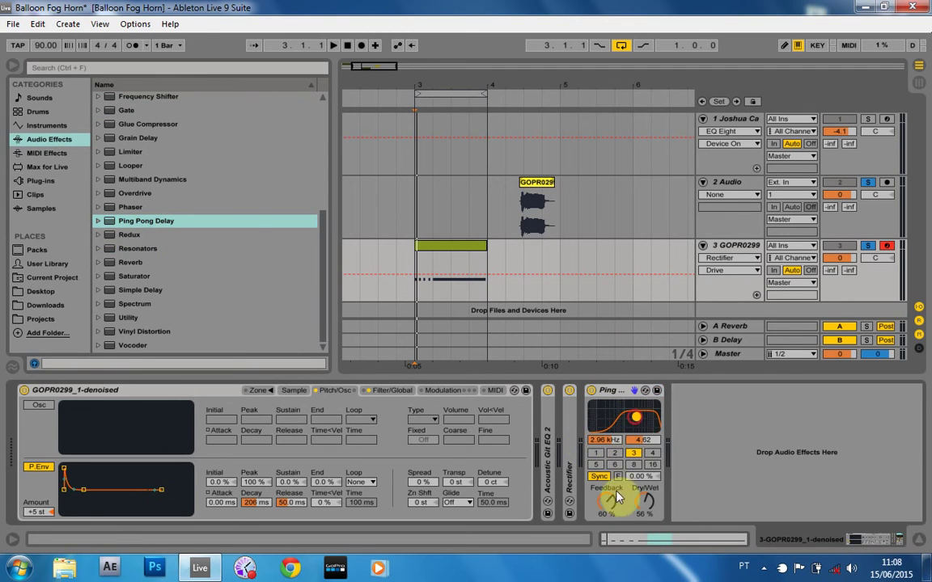
{"action": "key", "text": "space"}
{"action": "mouse_move", "coordinate": [635, 513]}
{"action": "left_mouse_down"}
{"action": "mouse_move", "coordinate": [647, 506]}
{"action": "mouse_move", "coordinate": [644, 558]}
{"action": "mouse_move", "coordinate": [647, 507]}
{"action": "left_mouse_up"}
{"action": "key", "text": "space"}
{"action": "key", "text": "space"}
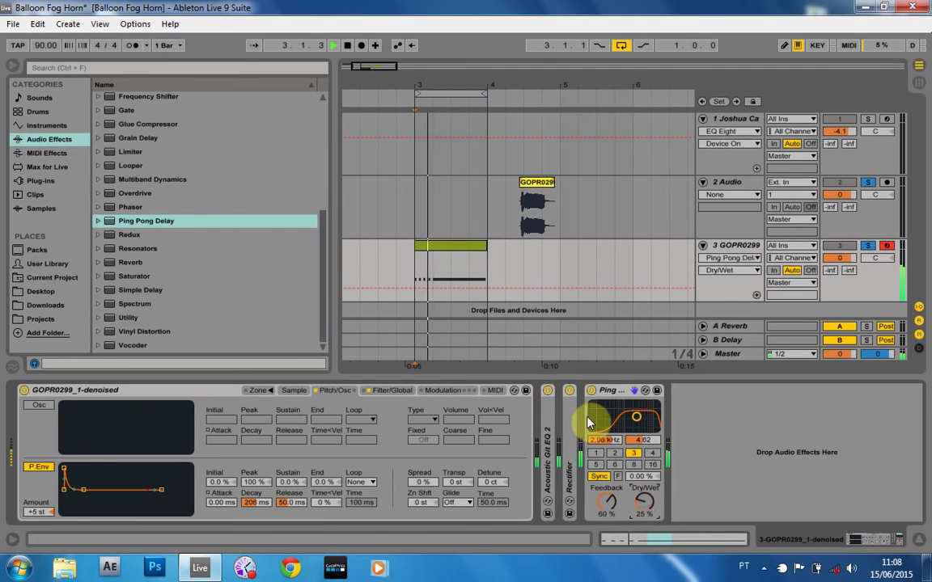
{"action": "key", "text": "space"}
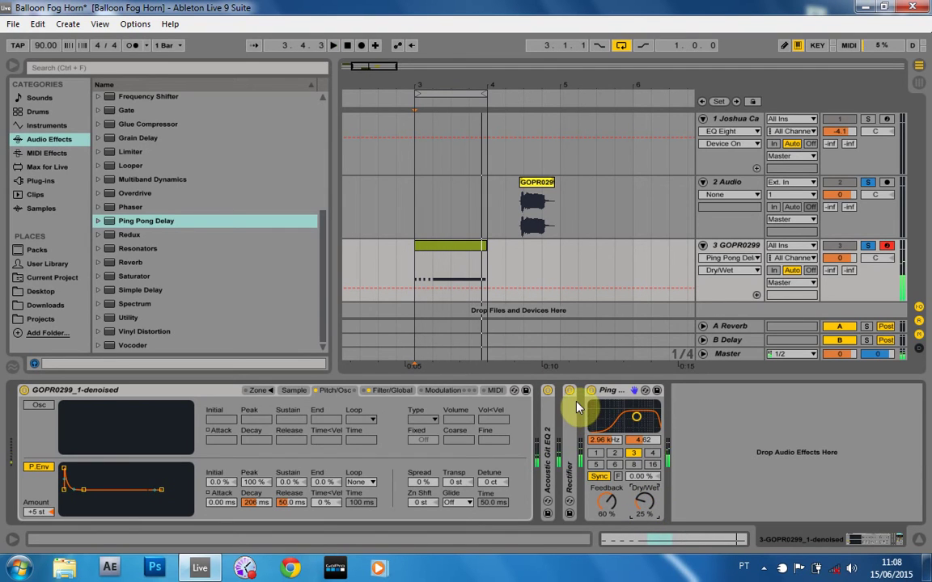
Load the Bright Long Verb preset from Reverb > Special after the delay, with Dry/Wet at 25 %
{"action": "left_click", "coordinate": [104, 262]}
{"action": "left_click", "coordinate": [113, 263]}
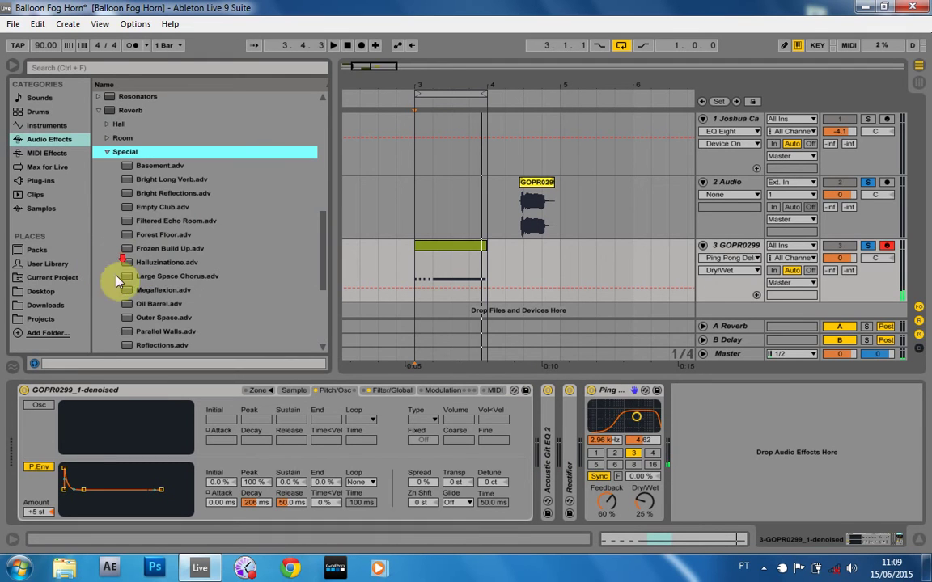
{"action": "left_click", "coordinate": [129, 180]}
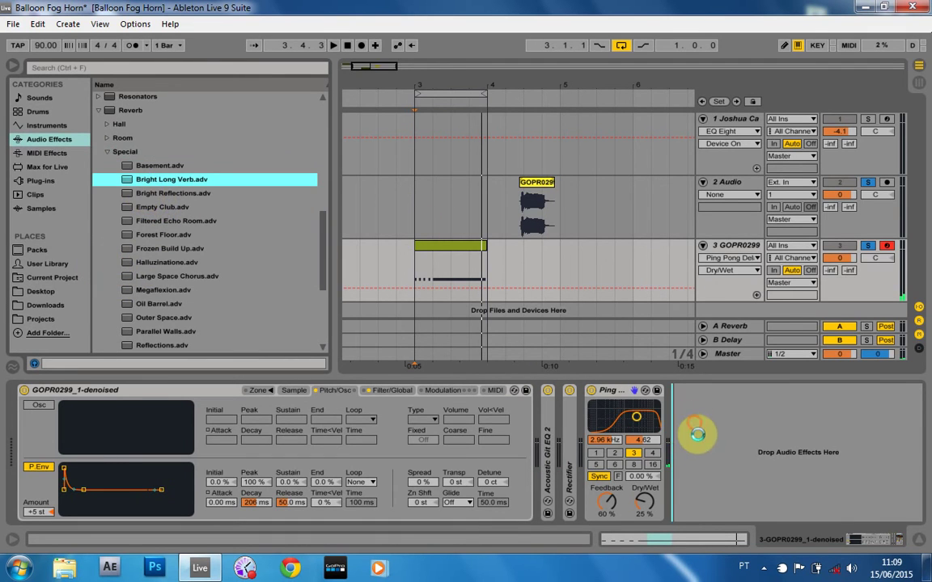
{"action": "key", "text": "Return"}
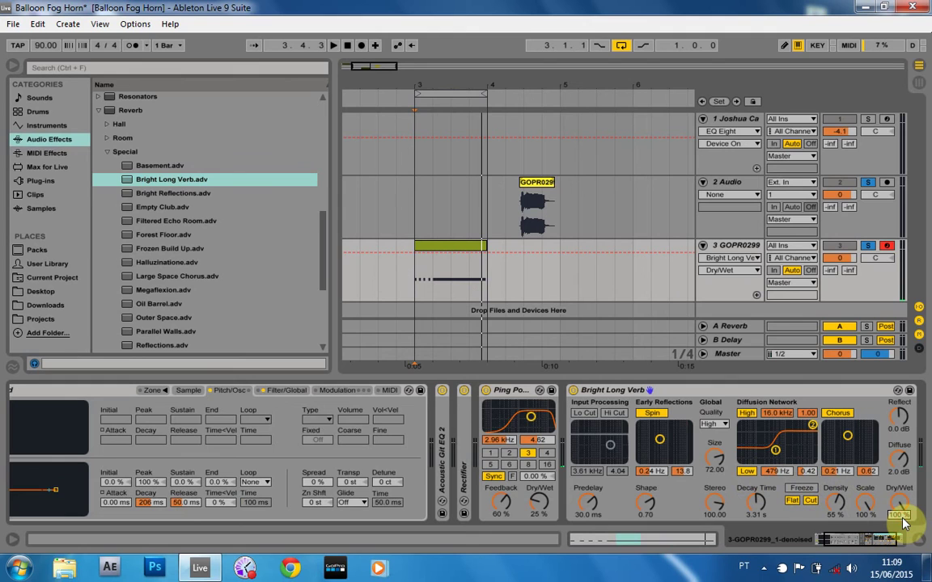
{"action": "key", "text": "Return"}
{"action": "key", "text": "space"}
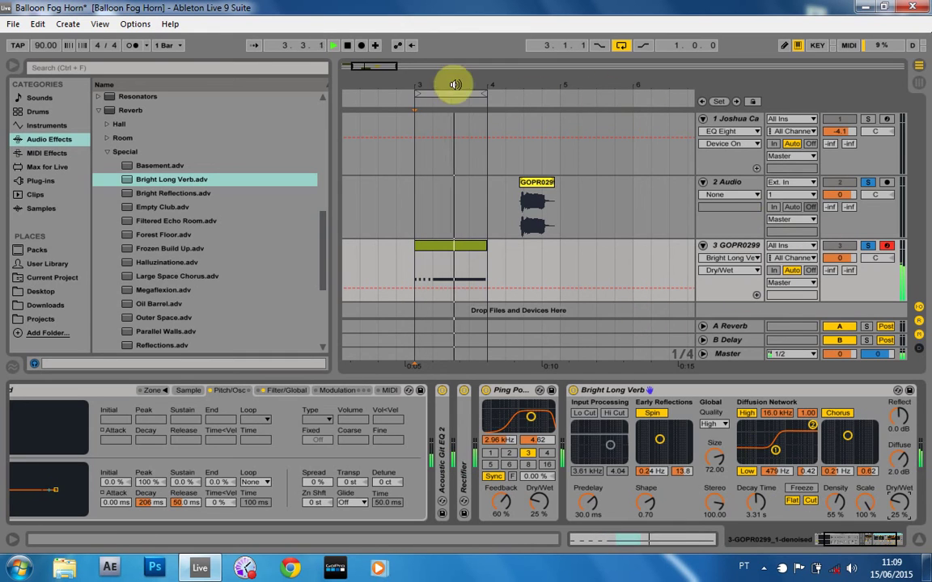
Extend the loop from bar 3 to about bar 6.4, solo track 3, and lower delay Feedback to 41 %
{"action": "key", "text": "space"}
{"action": "left_click_drag", "start_coordinate": [481, 91], "coordinate": [669, 91]}
{"action": "key", "text": "space"}
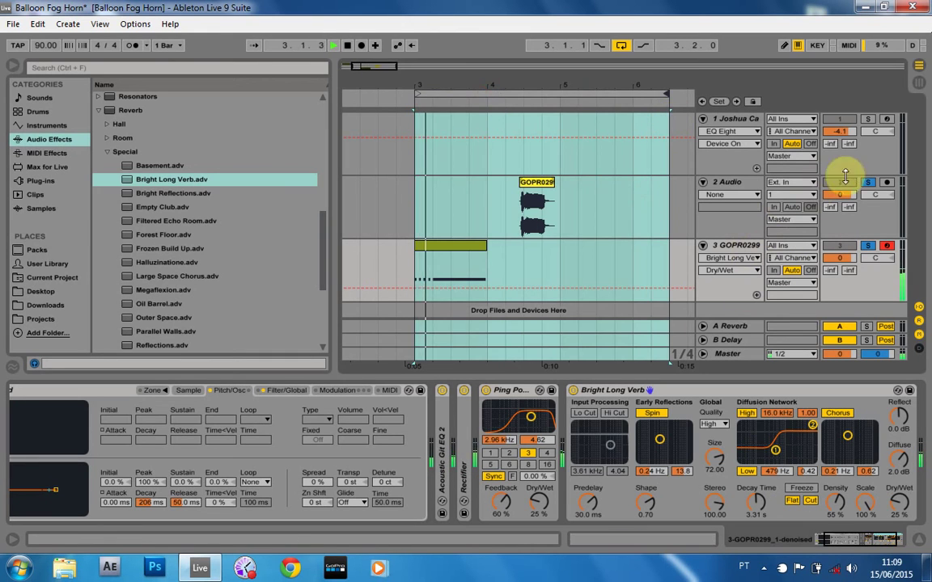
{"action": "left_click", "coordinate": [868, 245]}
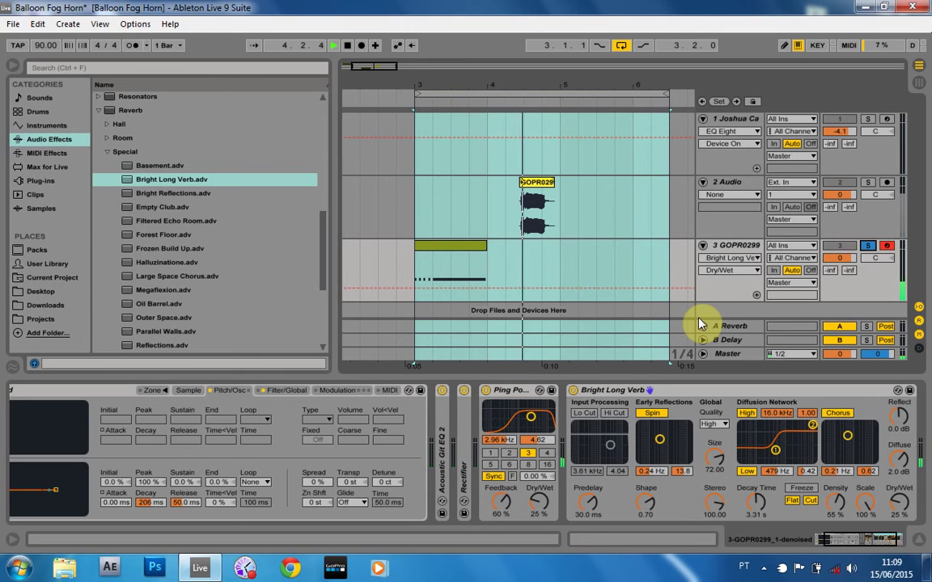
{"action": "key", "text": "space"}
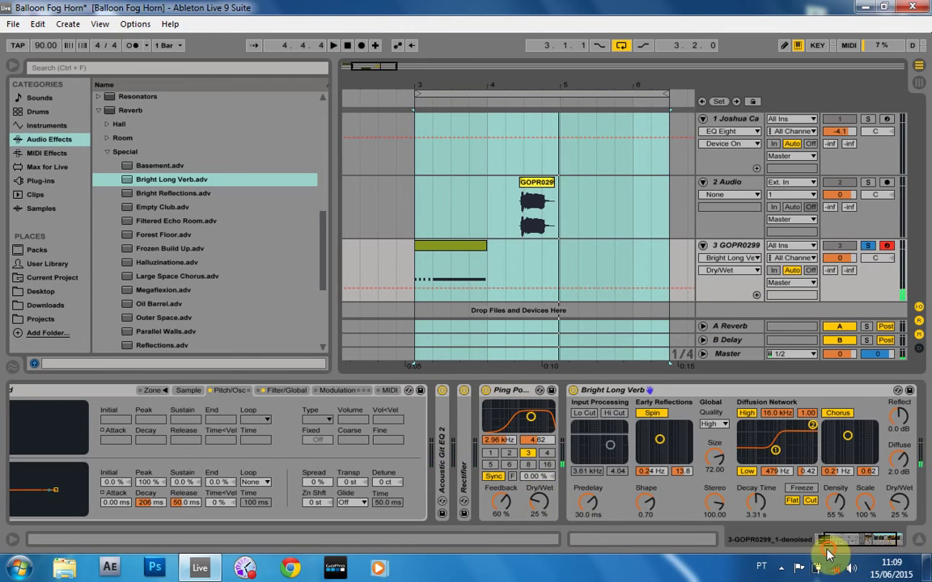
{"action": "left_click_drag", "start_coordinate": [509, 505], "coordinate": [509, 515]}
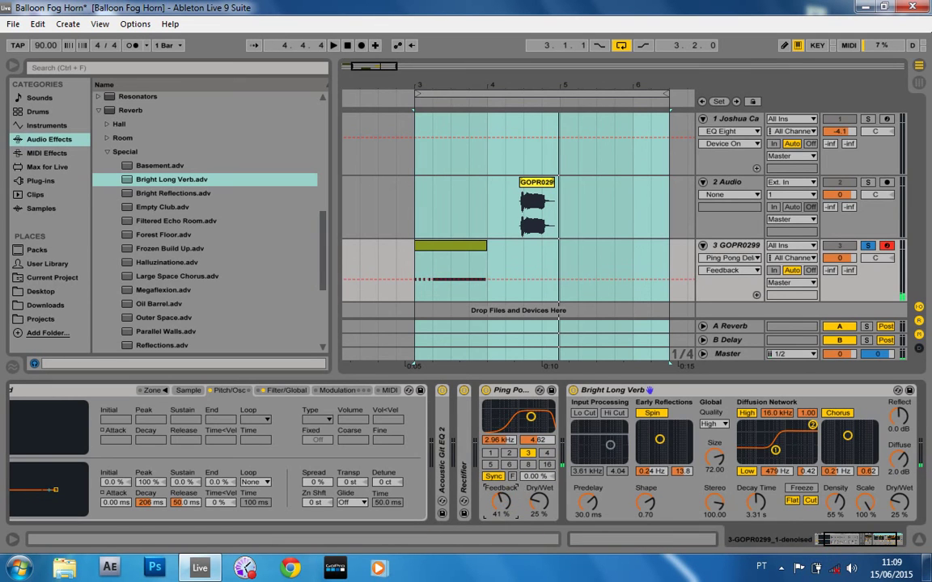
{"action": "left_click_drag", "start_coordinate": [857, 544], "coordinate": [799, 542]}
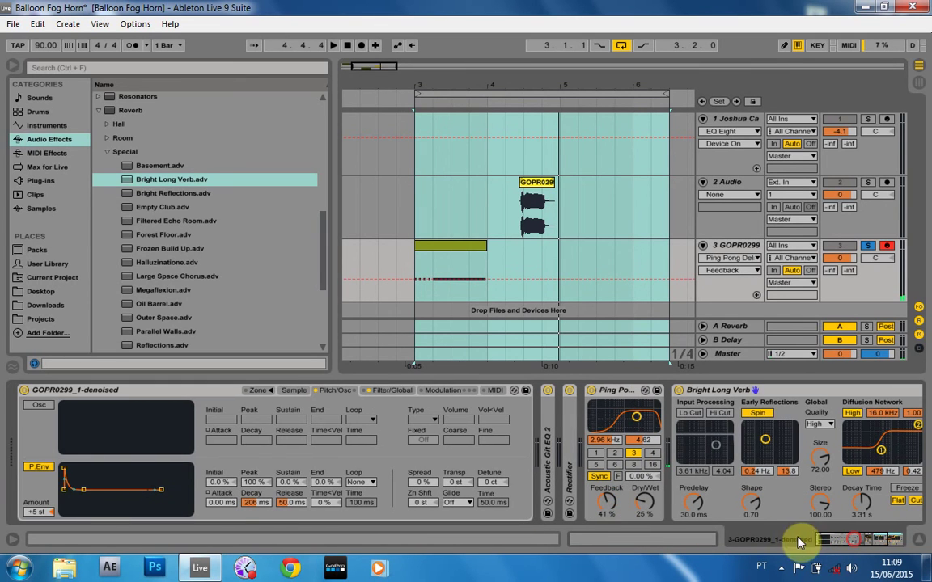
Group track 3's device chain into an Instrument Rack and show its macro knobs
{"action": "double_click", "coordinate": [741, 392]}
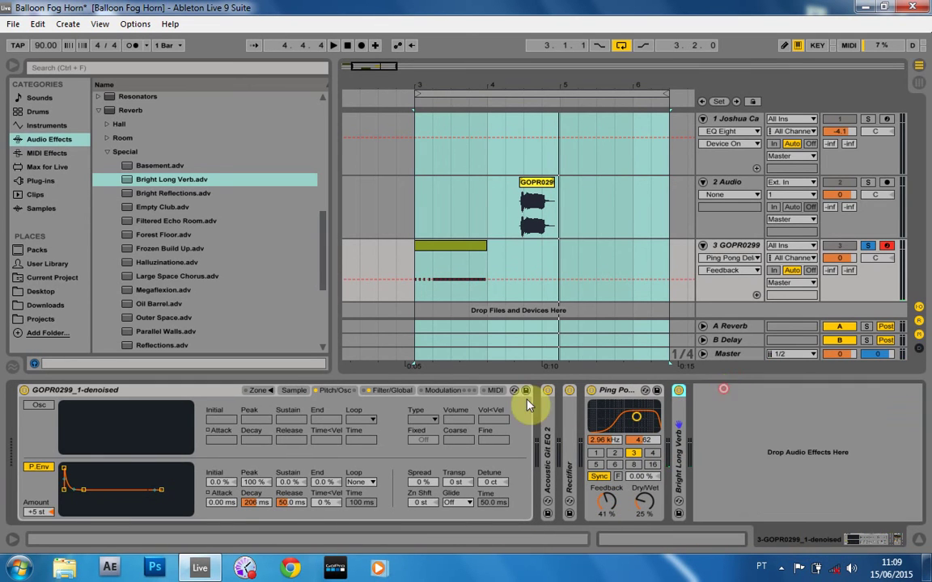
{"action": "right_click", "coordinate": [182, 392]}
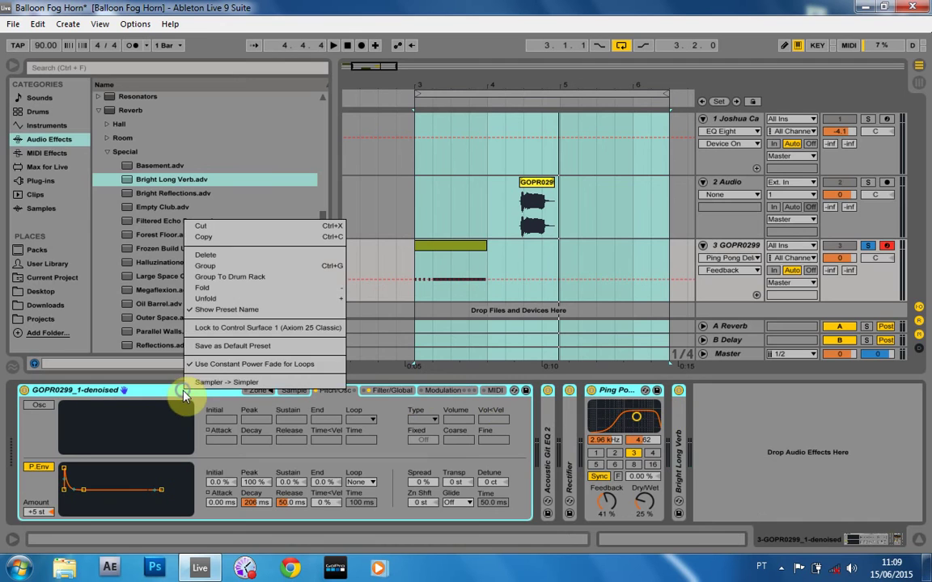
{"action": "left_click", "coordinate": [216, 267]}
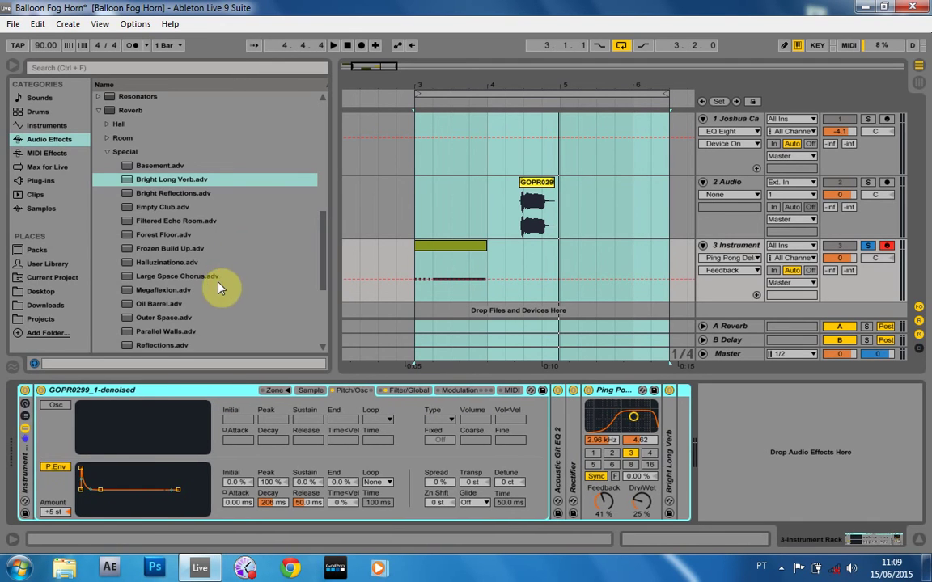
{"action": "left_click", "coordinate": [26, 405]}
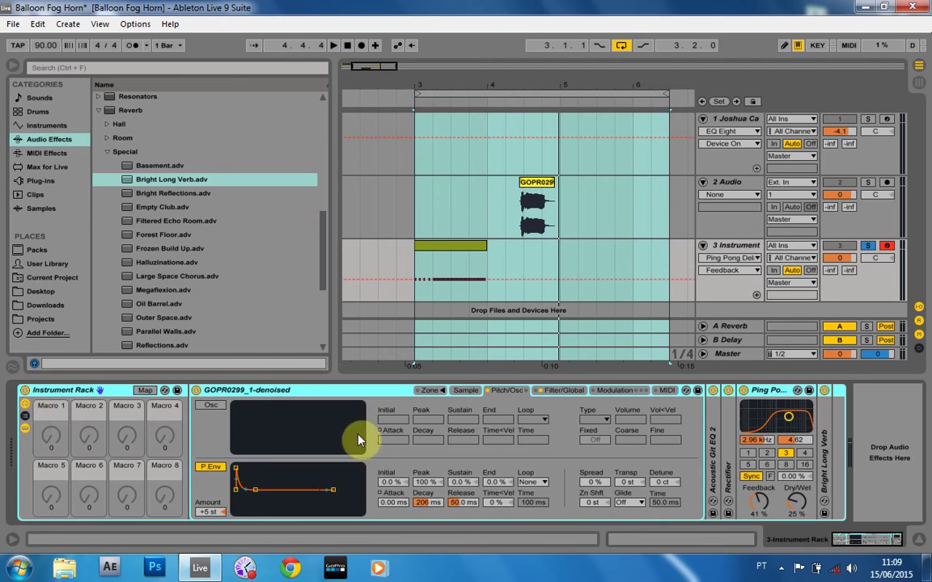
Map Ping Pong Feedback and Dry/Wet, then Rectifier Drive and Dry/Wet, to rack macros
{"action": "right_click", "coordinate": [760, 508]}
{"action": "left_click", "coordinate": [801, 451]}
{"action": "right_click", "coordinate": [797, 501]}
{"action": "left_click", "coordinate": [844, 445]}
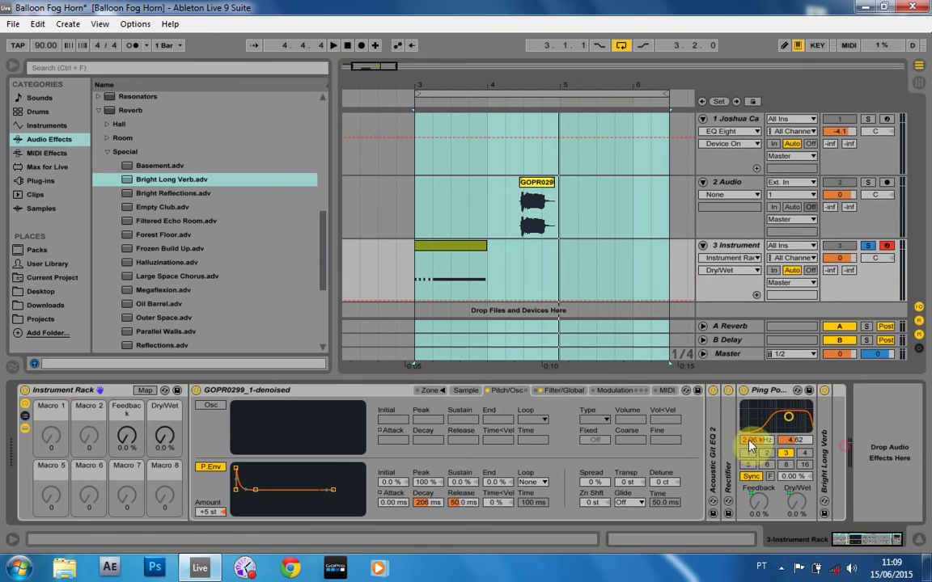
{"action": "double_click", "coordinate": [728, 428]}
{"action": "right_click", "coordinate": [739, 414]}
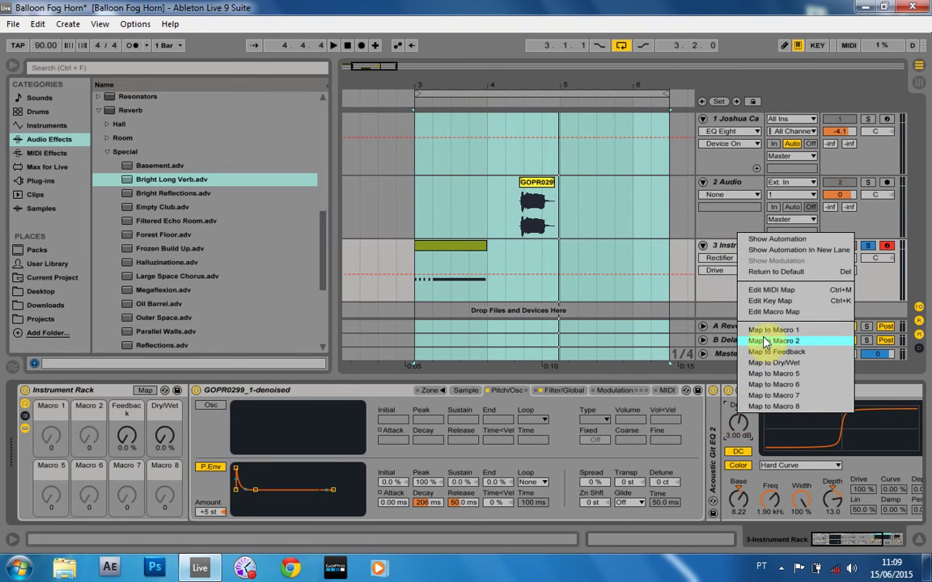
{"action": "left_click", "coordinate": [765, 341]}
{"action": "scroll", "coordinate": [768, 501], "scroll_direction": "right", "scroll_amount": 3}
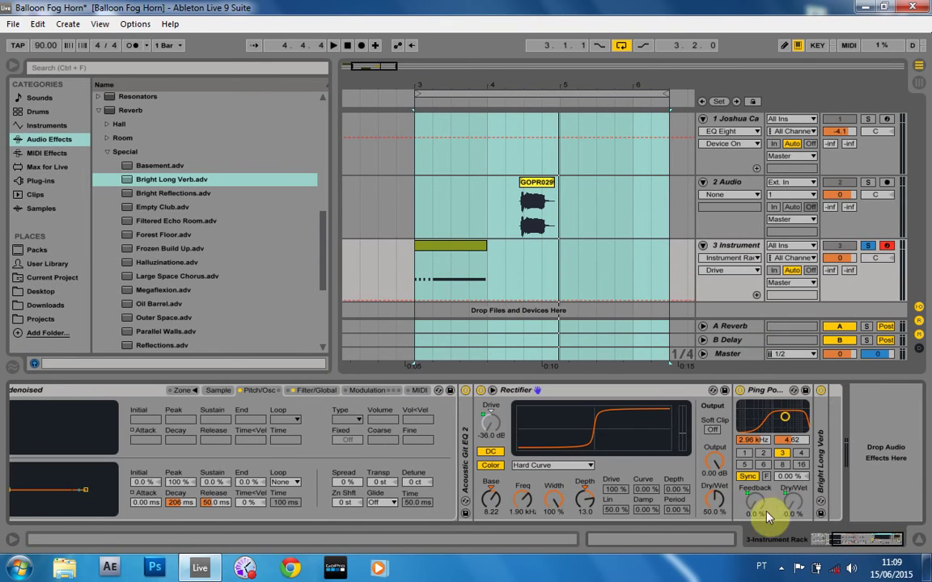
{"action": "right_click", "coordinate": [716, 502]}
{"action": "left_click", "coordinate": [737, 431]}
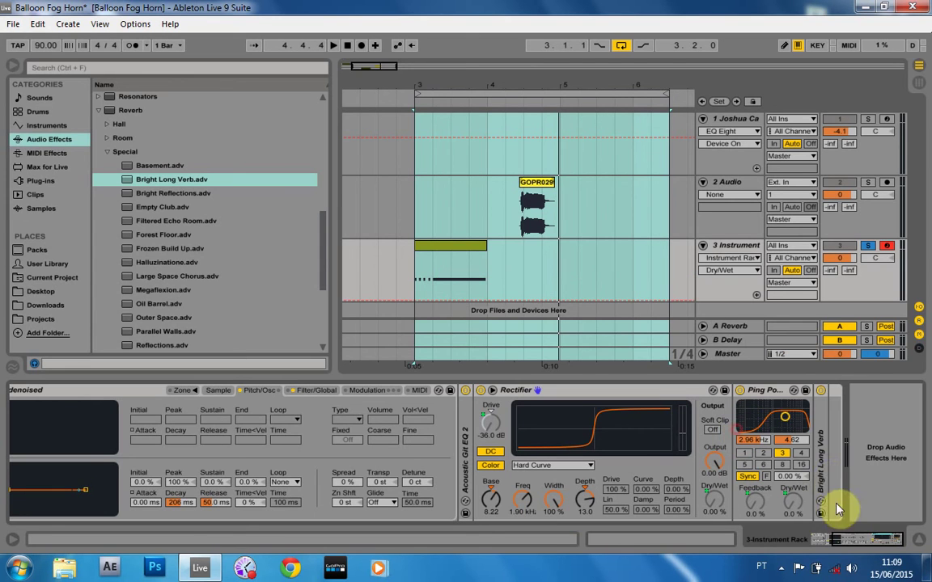
Map the reverb Decay Time and Dry/Wet and the EQ Scale to macros 5, 6 and 7
{"action": "double_click", "coordinate": [838, 507]}
{"action": "left_click_drag", "start_coordinate": [834, 544], "coordinate": [862, 543]}
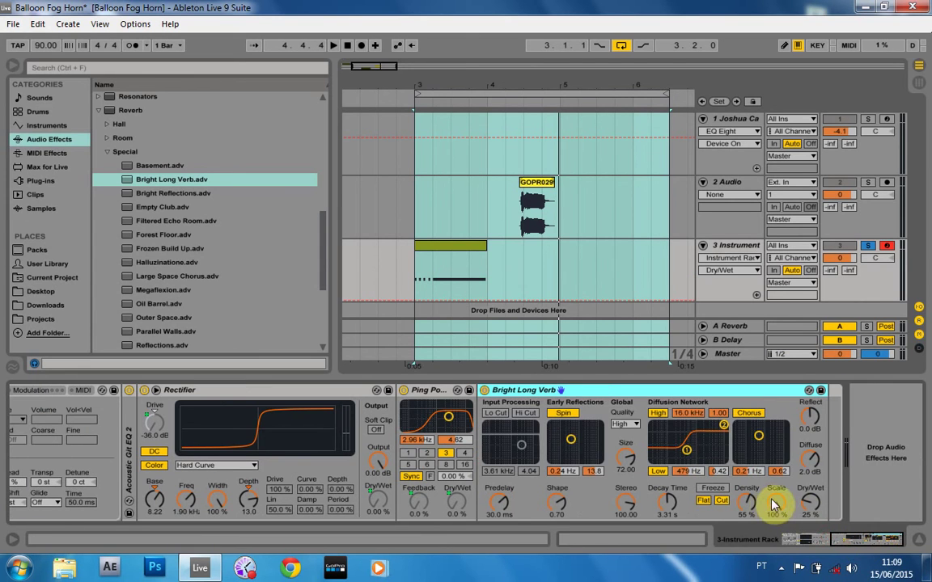
{"action": "right_click", "coordinate": [667, 504]}
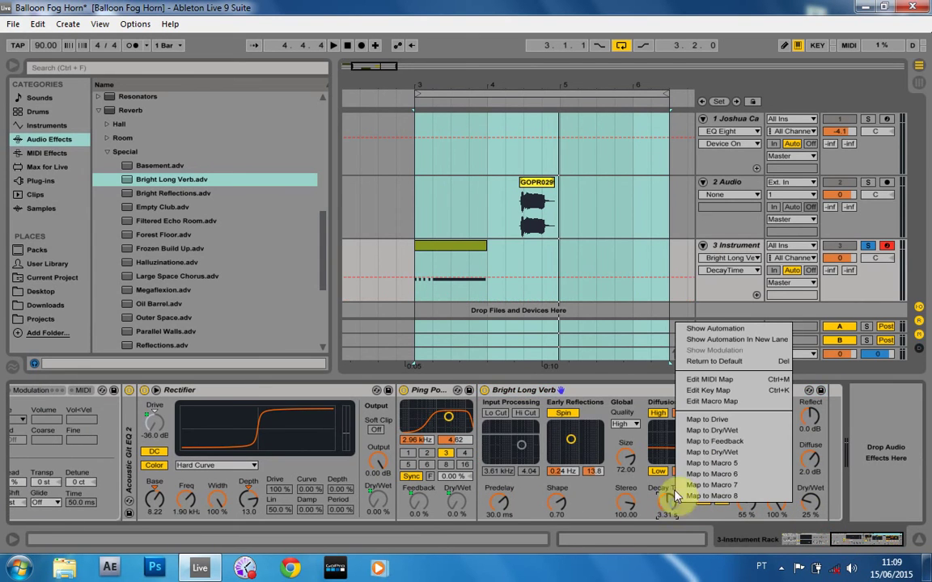
{"action": "left_click", "coordinate": [707, 462]}
{"action": "right_click", "coordinate": [807, 506]}
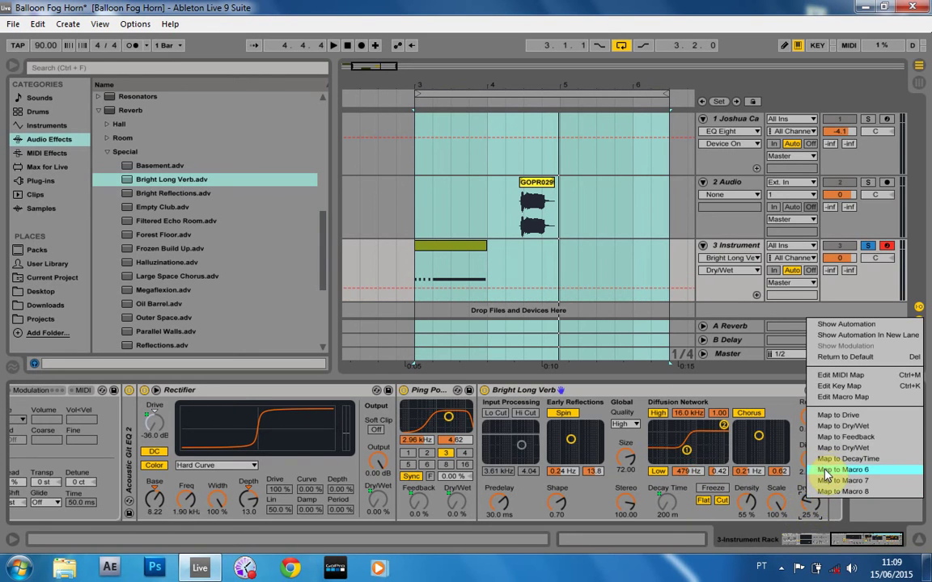
{"action": "left_click", "coordinate": [822, 529]}
{"action": "mouse_move", "coordinate": [816, 542]}
{"action": "left_mouse_down"}
{"action": "mouse_move", "coordinate": [799, 550]}
{"action": "mouse_move", "coordinate": [851, 527]}
{"action": "mouse_move", "coordinate": [832, 537]}
{"action": "left_mouse_up"}
{"action": "right_click", "coordinate": [739, 495]}
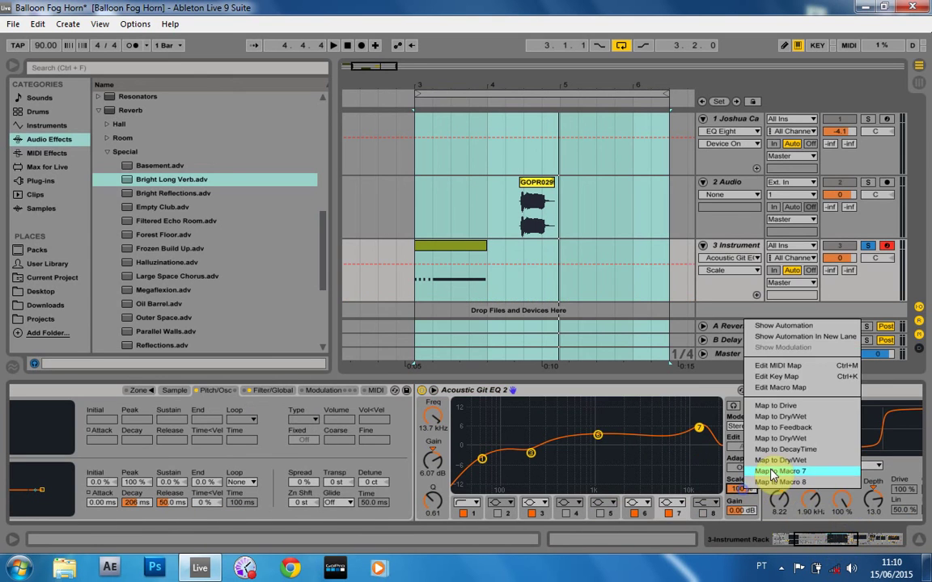
{"action": "left_click", "coordinate": [769, 475]}
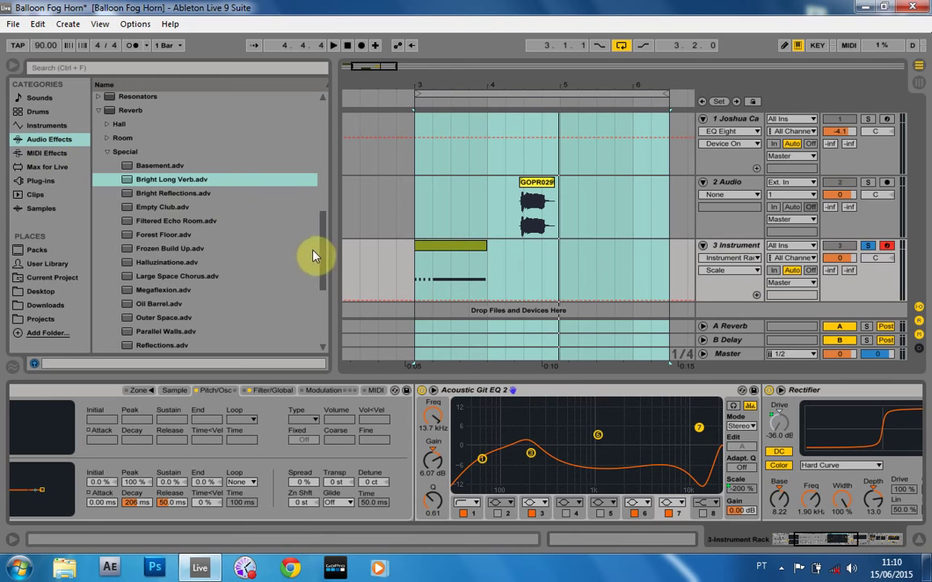
Load a Limiter at the end of the rack's chain and map its Gain to Macro 8
{"action": "left_click", "coordinate": [103, 110]}
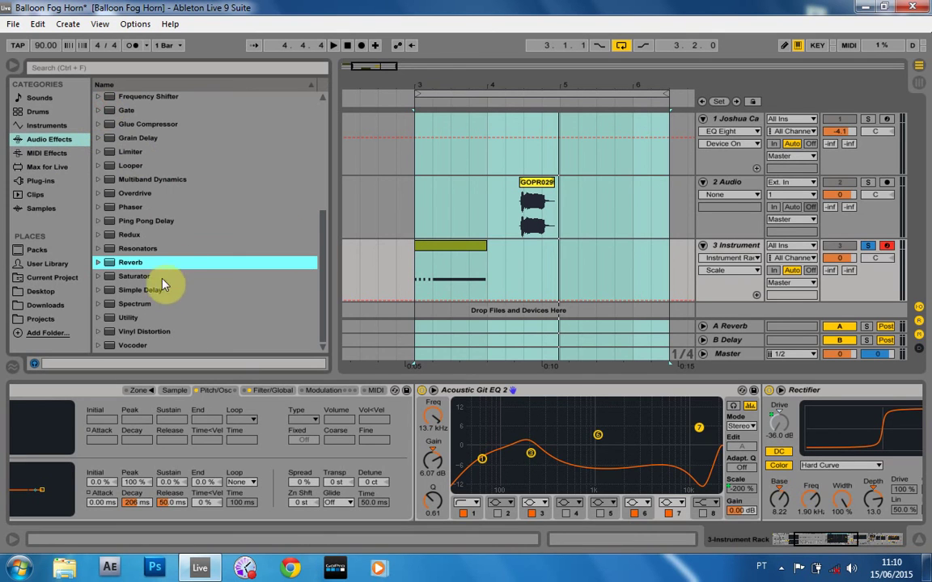
{"action": "left_click", "coordinate": [130, 152]}
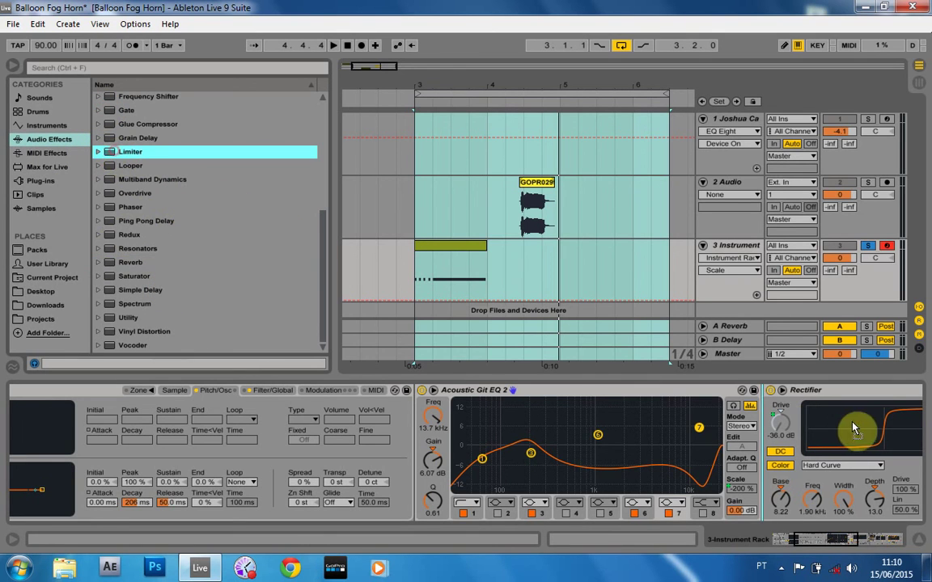
{"action": "scroll", "coordinate": [914, 443], "scroll_direction": "down", "scroll_amount": 1}
{"action": "scroll", "coordinate": [909, 441], "scroll_direction": "down", "scroll_amount": 10}
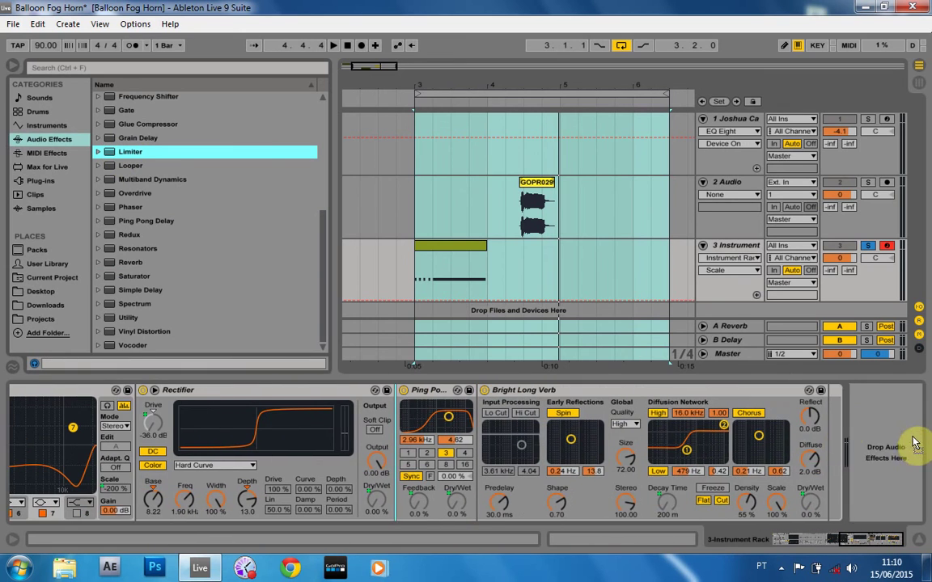
{"action": "key", "text": "Return"}
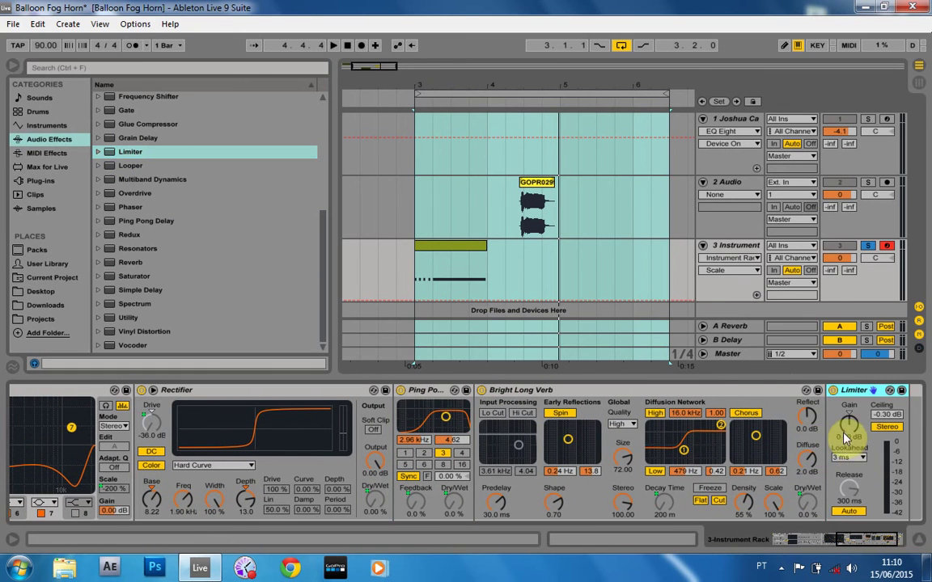
{"action": "right_click", "coordinate": [841, 417]}
{"action": "key", "text": "Escape"}
{"action": "left_click", "coordinate": [738, 540]}
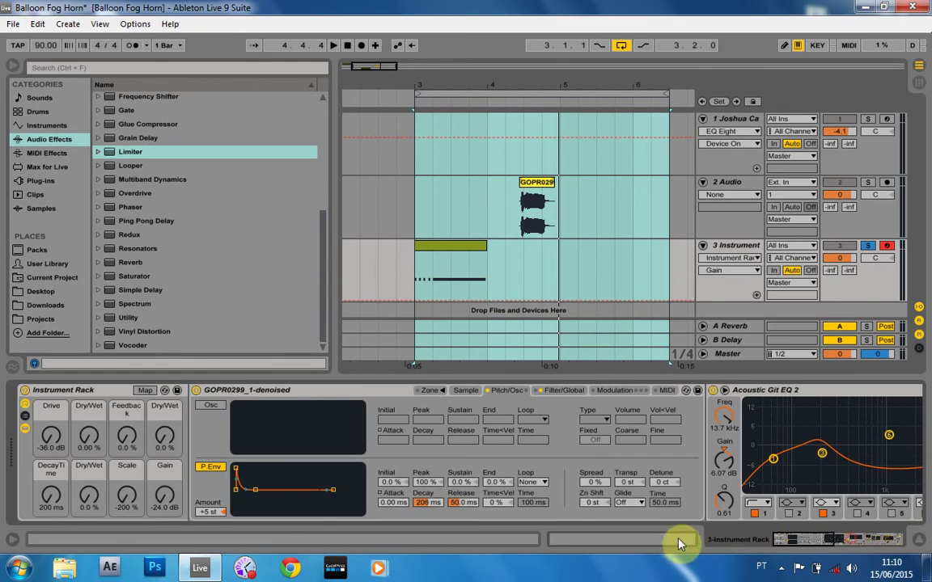
Set the Drive macro to 3 dB, the first Dry/Wet macro to 50 % and Feedback to 35 %
{"action": "left_click", "coordinate": [47, 449]}
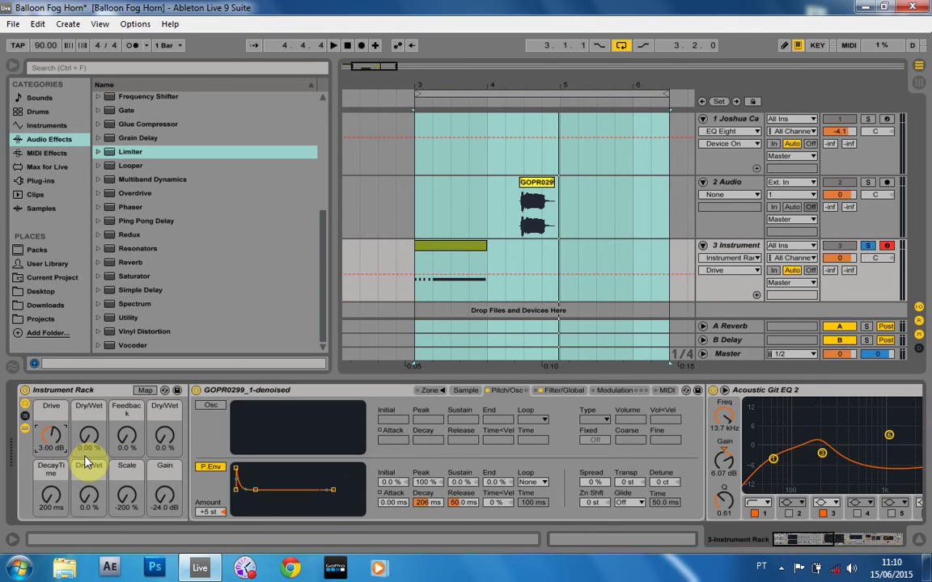
{"action": "left_click", "coordinate": [91, 447]}
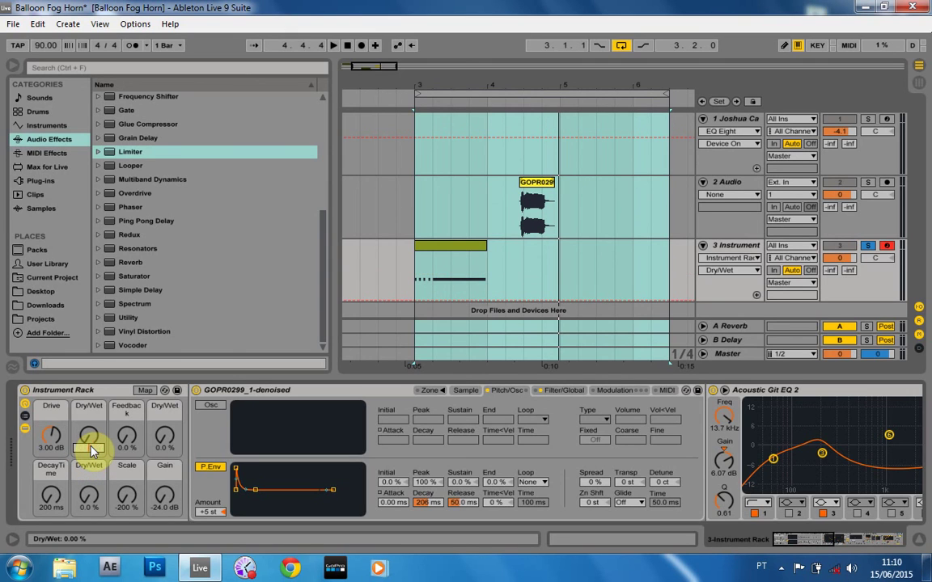
{"action": "type", "text": "50"}
{"action": "key", "text": "Return"}
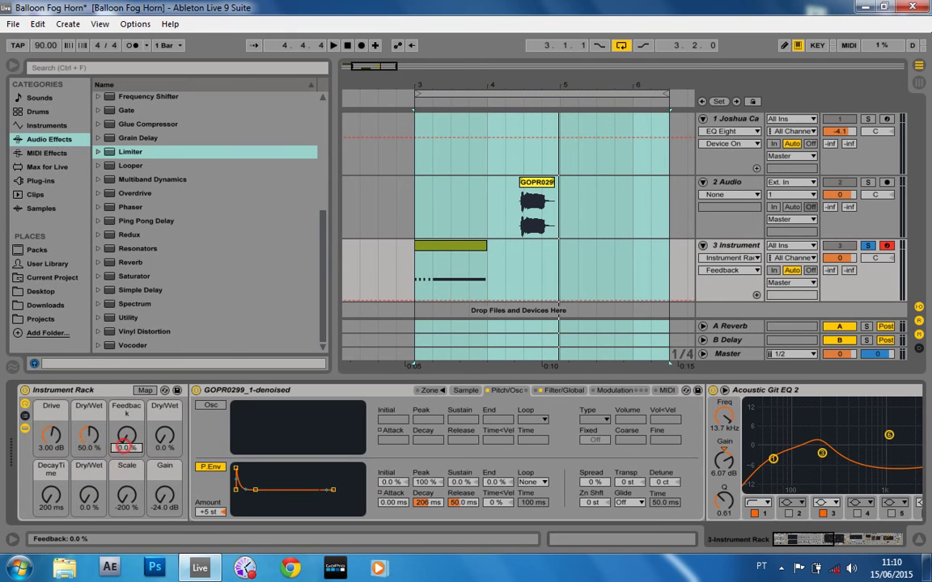
{"action": "left_click", "coordinate": [126, 450]}
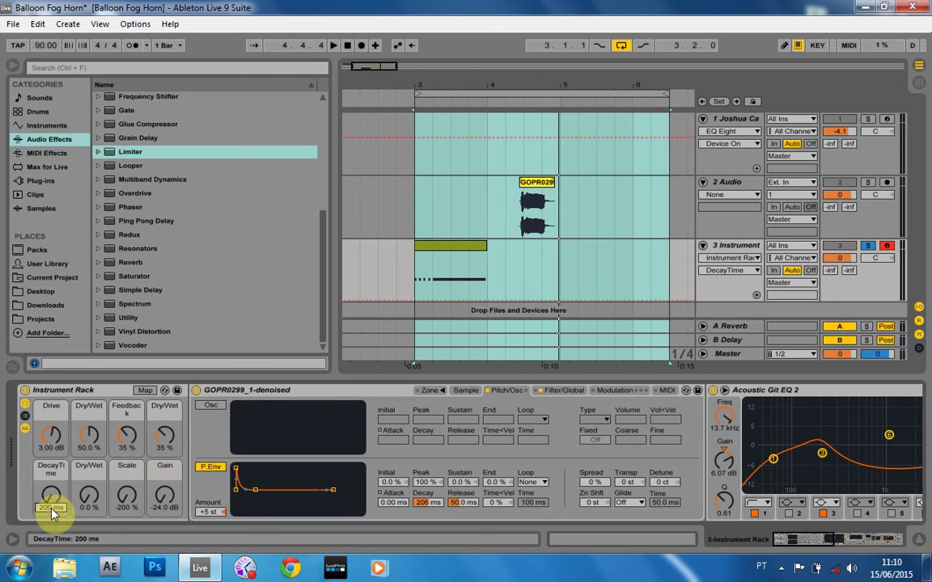
Set DecayTime to 3.71 s, the lower Dry/Wet to 25 %, Scale 100 % and Gain 0 dB, then play
{"action": "left_click_drag", "start_coordinate": [50, 512], "coordinate": [50, 490]}
{"action": "mouse_move", "coordinate": [88, 510]}
{"action": "left_mouse_down"}
{"action": "mouse_move", "coordinate": [87, 496]}
{"action": "mouse_move", "coordinate": [84, 517]}
{"action": "left_mouse_up"}
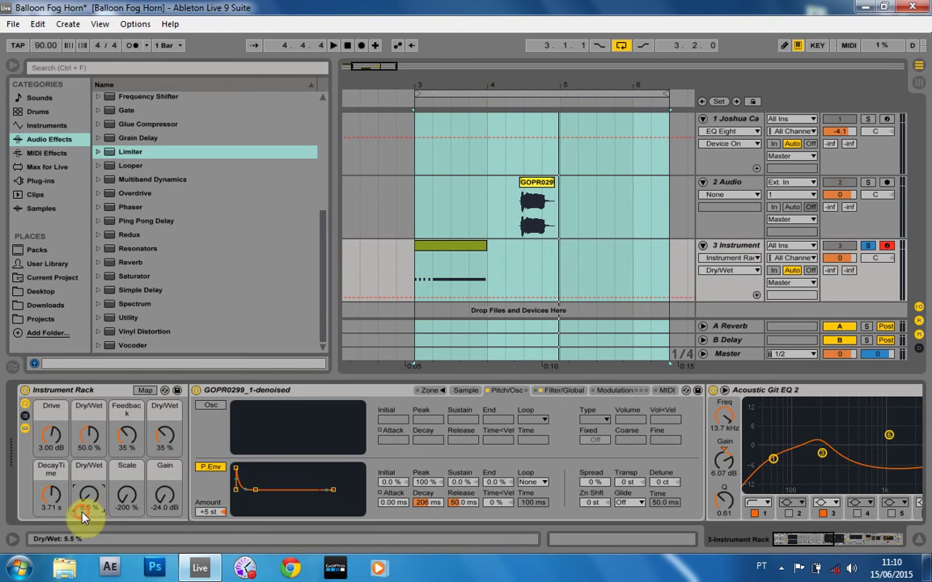
{"action": "left_click", "coordinate": [84, 515]}
{"action": "key", "text": "Return"}
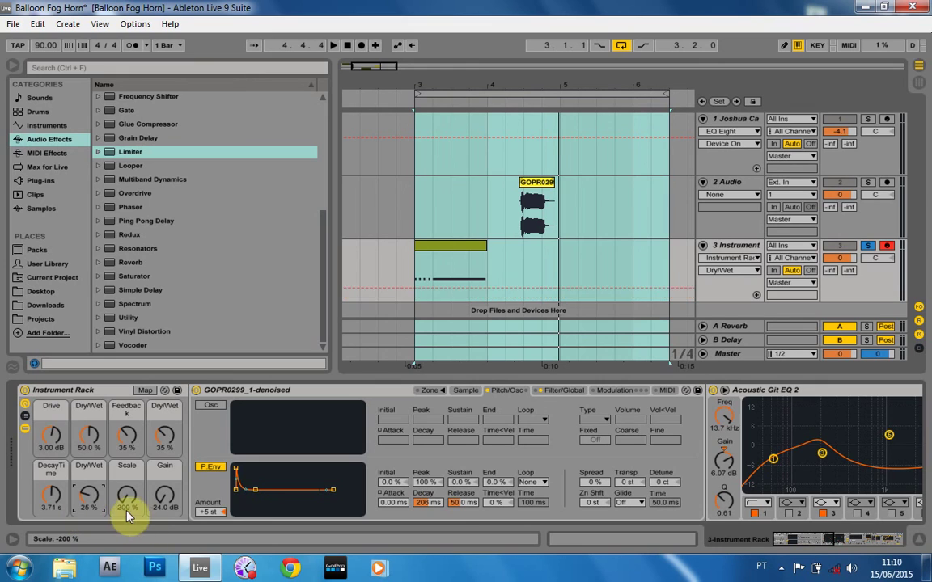
{"action": "type", "text": "100"}
{"action": "key", "text": "Return"}
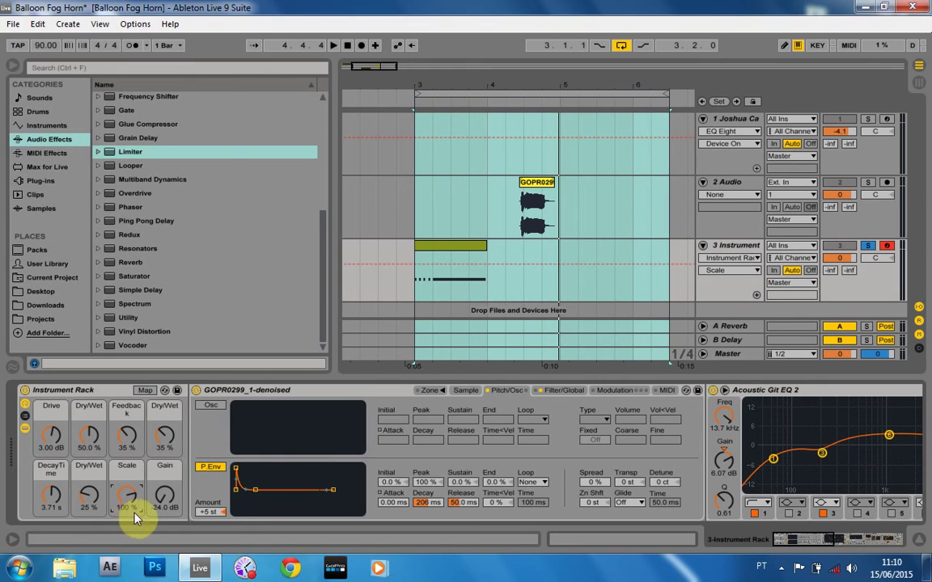
{"action": "left_click", "coordinate": [165, 509]}
{"action": "key", "text": "space"}
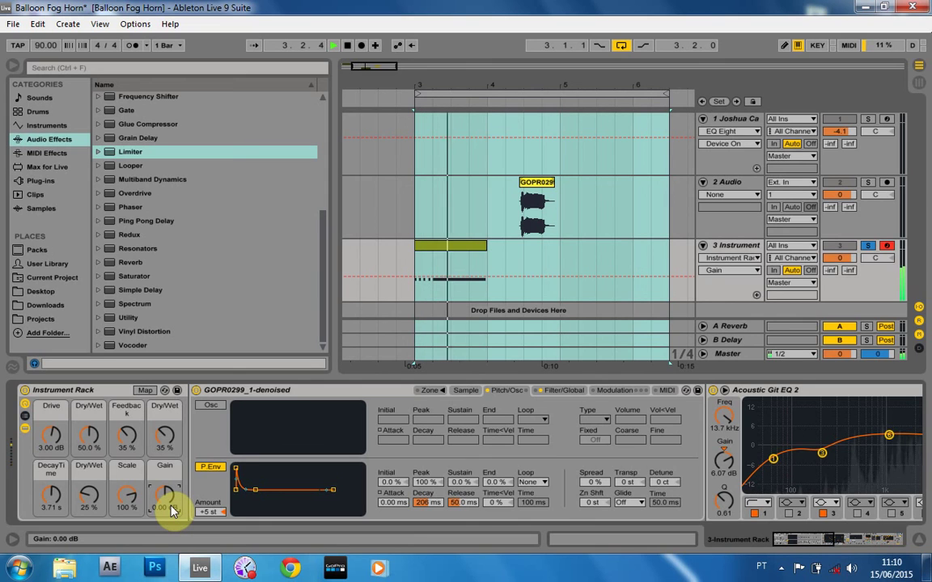